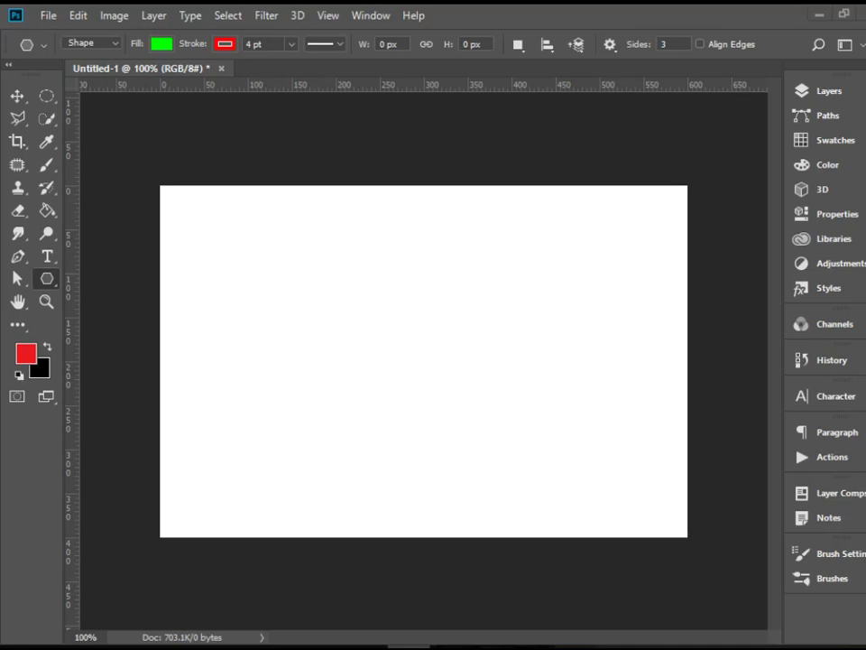
Step: Open the shape-tools flyout from the Polygon tool in the toolbar
{"action": "left_click", "coordinate": [43, 287]}
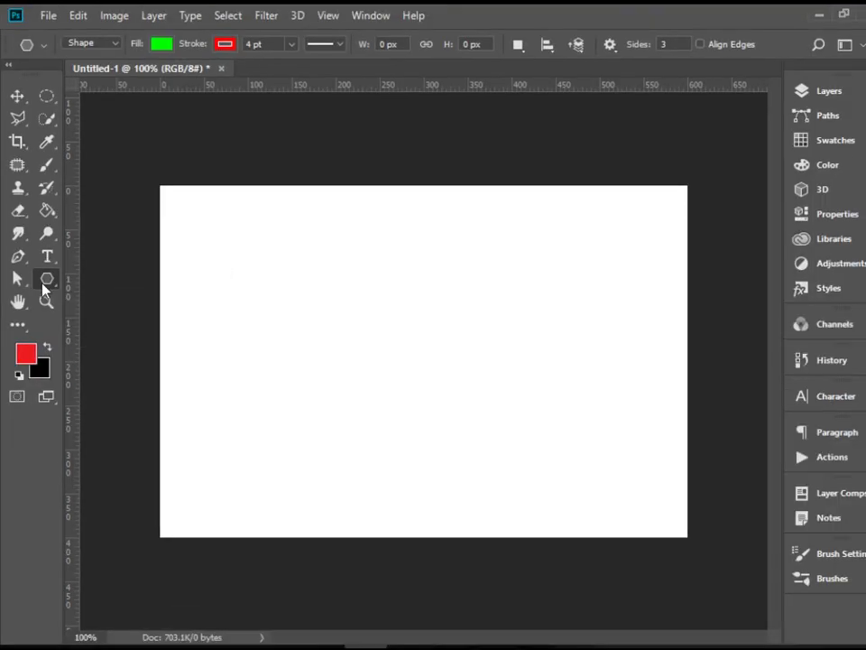
{"action": "left_click", "coordinate": [90, 282]}
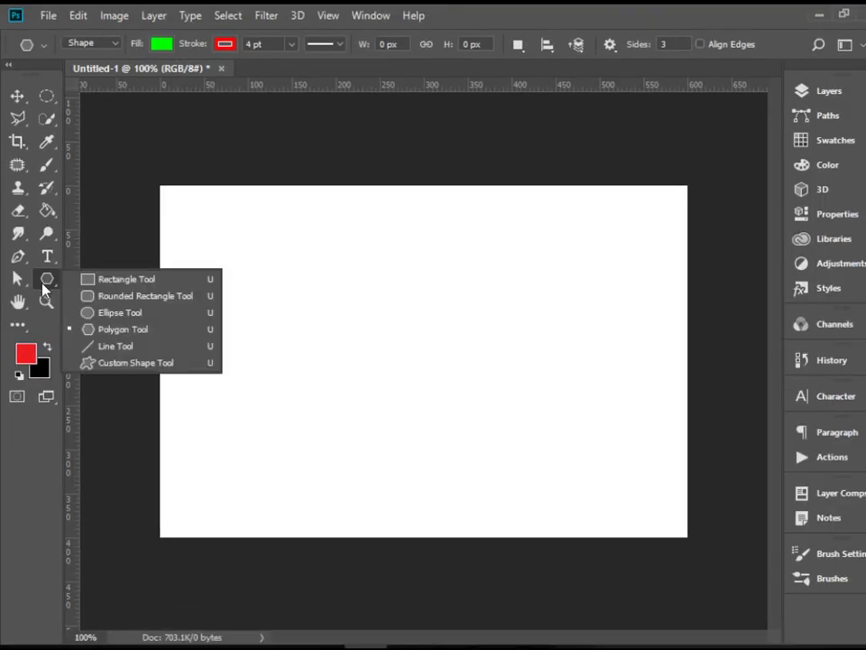
Step: Draw a tall 76×221 px green, red-stroked rectangle and round its corners to 30 px
{"action": "left_click", "coordinate": [88, 285]}
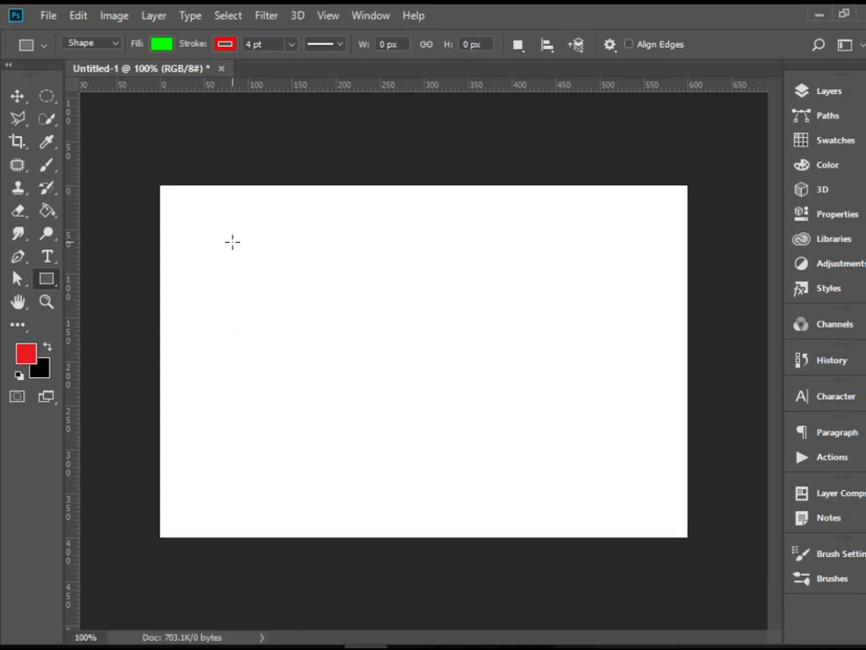
{"action": "left_click_drag", "start_coordinate": [232, 242], "coordinate": [297, 435]}
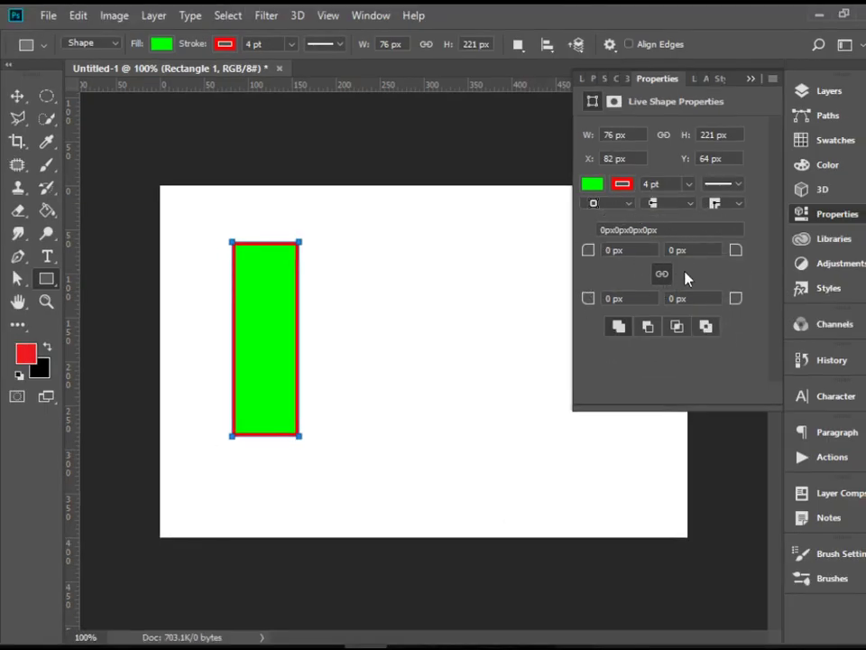
{"action": "left_click", "coordinate": [613, 251]}
{"action": "type", "text": "3"}
{"action": "key", "text": "Return"}
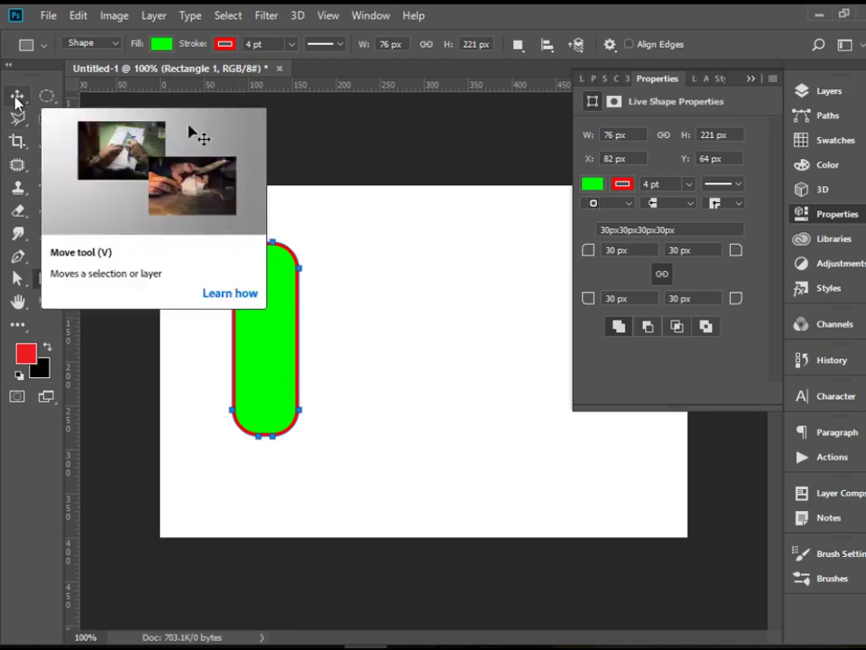
Step: Reset the corner radius to 0 and draw a 155 px square beside the rectangle
{"action": "left_click", "coordinate": [16, 96]}
{"action": "left_click", "coordinate": [40, 281]}
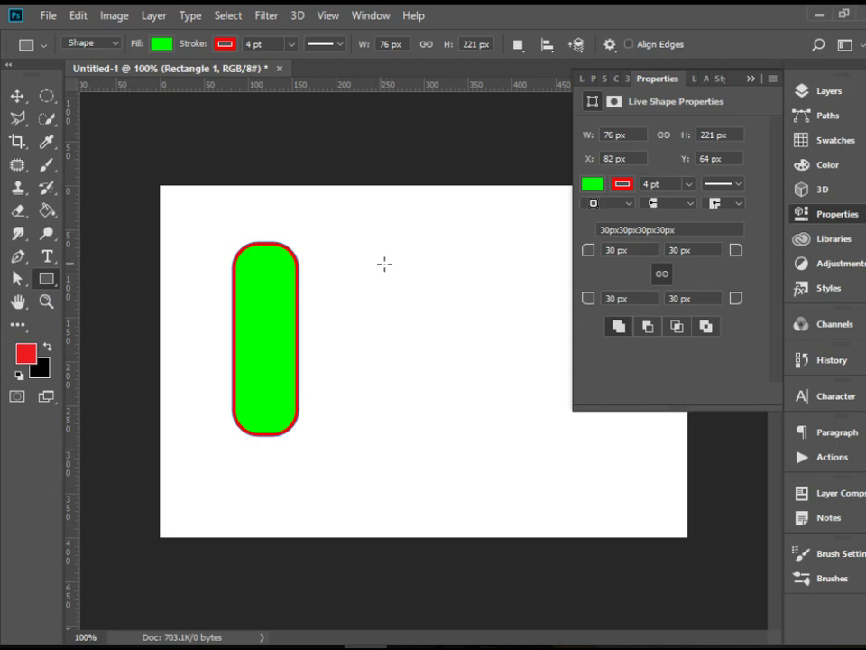
{"action": "left_click", "coordinate": [639, 247]}
{"action": "key", "text": "BackSpace"}
{"action": "type", "text": "0"}
{"action": "key", "text": "Return"}
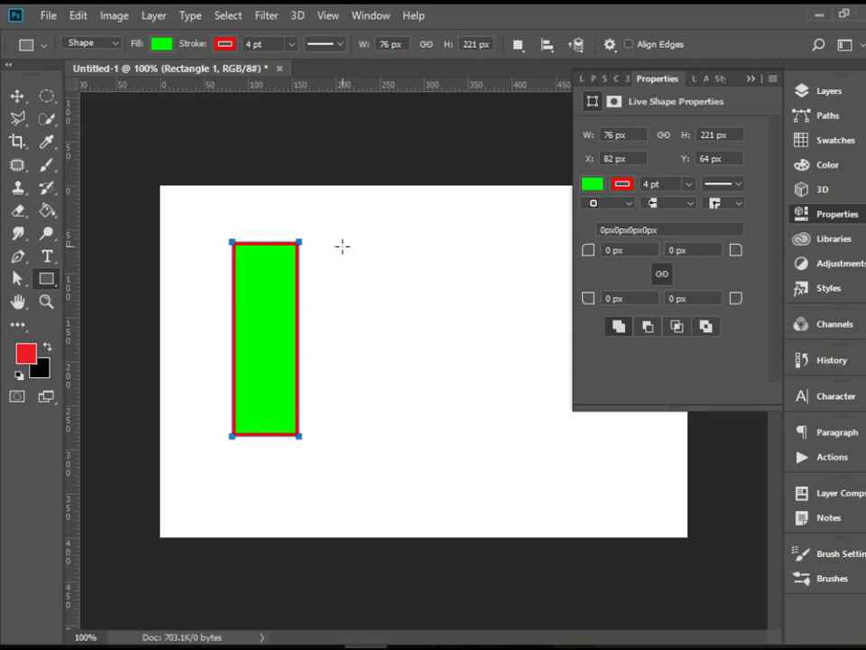
{"action": "mouse_move", "coordinate": [342, 245]}
{"action": "left_mouse_down"}
{"action": "mouse_move", "coordinate": [499, 394]}
{"action": "mouse_move", "coordinate": [481, 384]}
{"action": "left_mouse_up"}
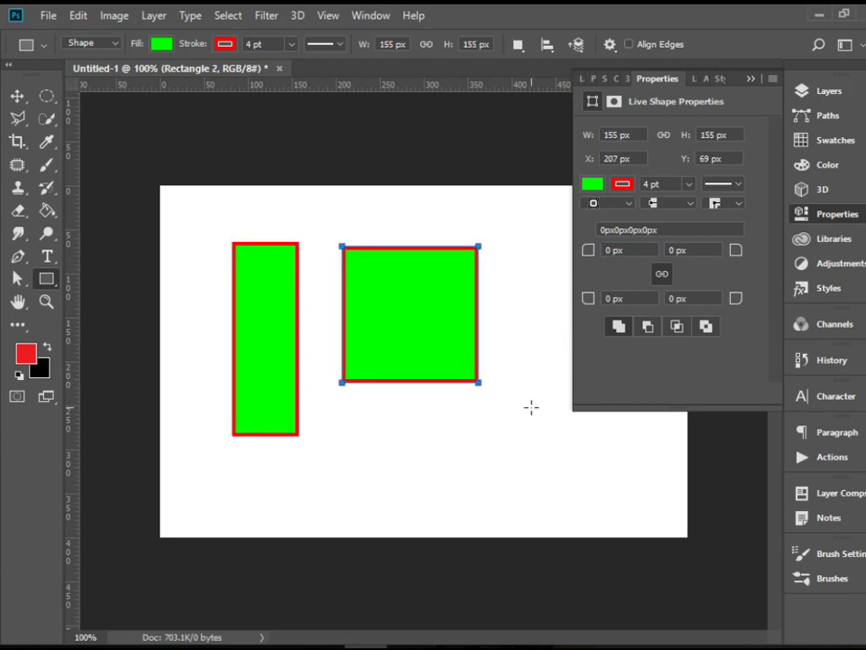
Step: Select both rectangle layers in the Layers panel and drag them to the trash
{"action": "left_click", "coordinate": [848, 95]}
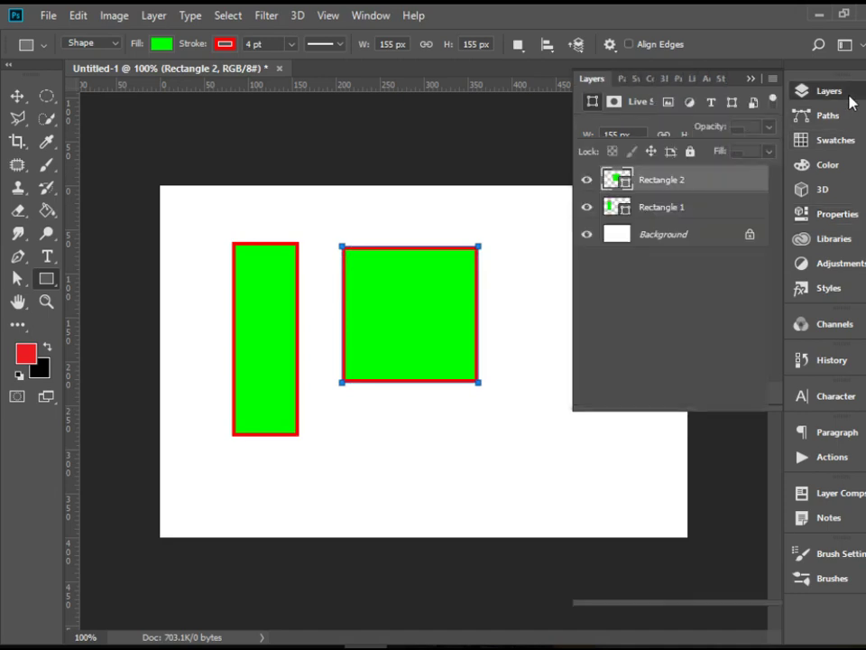
{"action": "left_click", "coordinate": [696, 213], "text": "shift"}
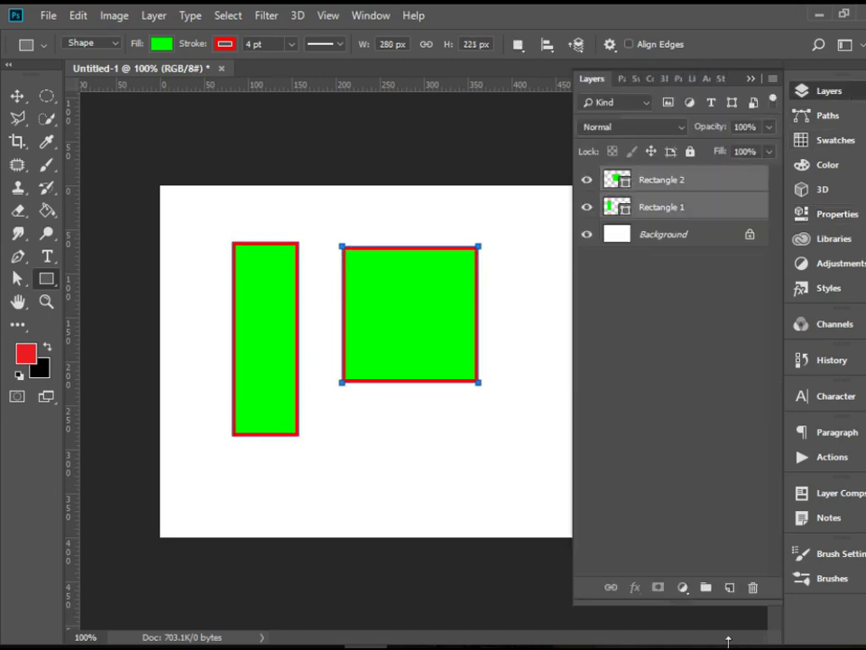
{"action": "left_click_drag", "start_coordinate": [691, 606], "coordinate": [711, 333]}
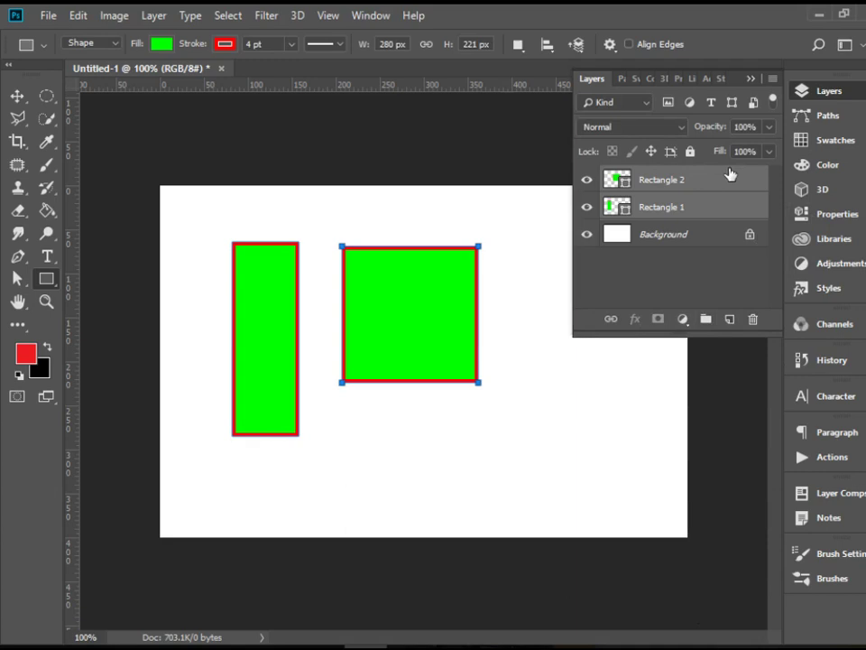
{"action": "left_click", "coordinate": [704, 207], "text": "ctrl"}
{"action": "left_click", "coordinate": [682, 207], "text": "ctrl"}
{"action": "left_click_drag", "start_coordinate": [682, 208], "coordinate": [753, 319]}
{"action": "left_click", "coordinate": [812, 90]}
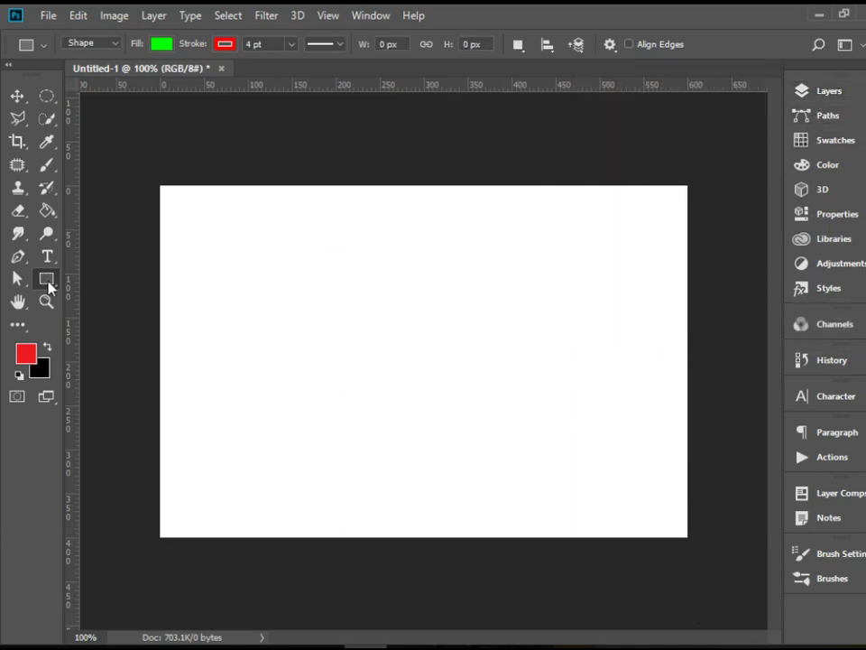
Step: Draw a tall 120×206 px ellipse with the Ellipse tool and give it a grey fill
{"action": "right_click", "coordinate": [48, 280]}
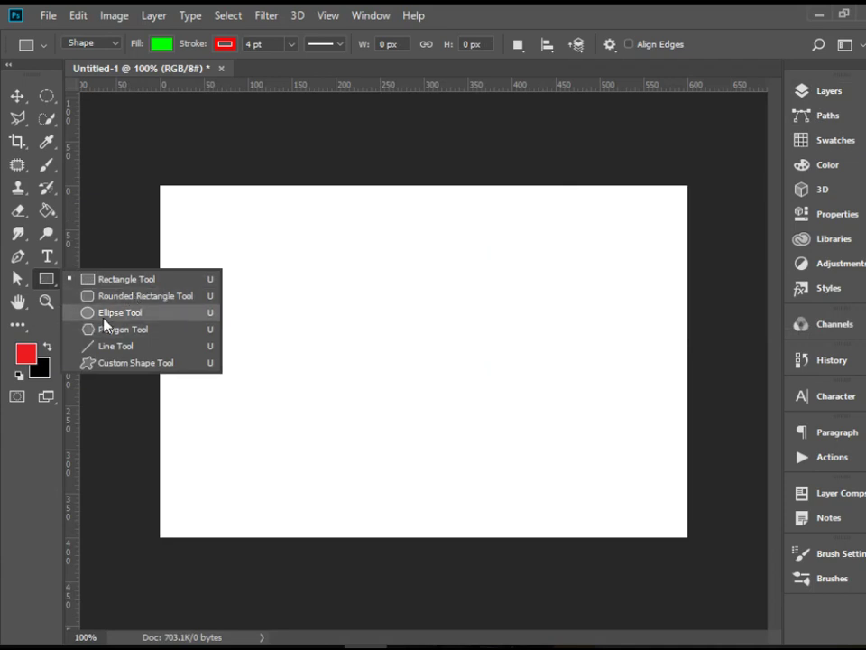
{"action": "left_click", "coordinate": [106, 321]}
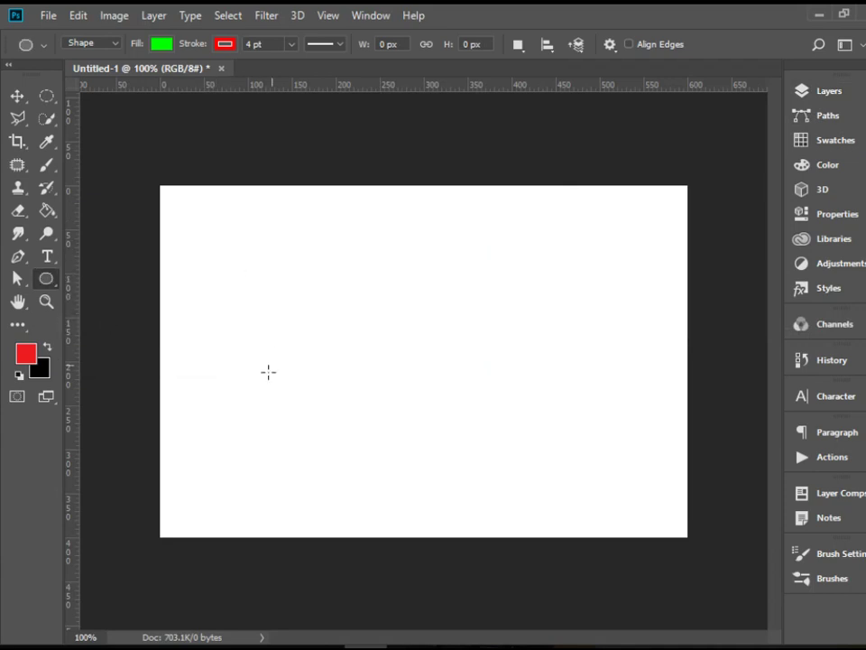
{"action": "left_click_drag", "start_coordinate": [214, 250], "coordinate": [320, 430]}
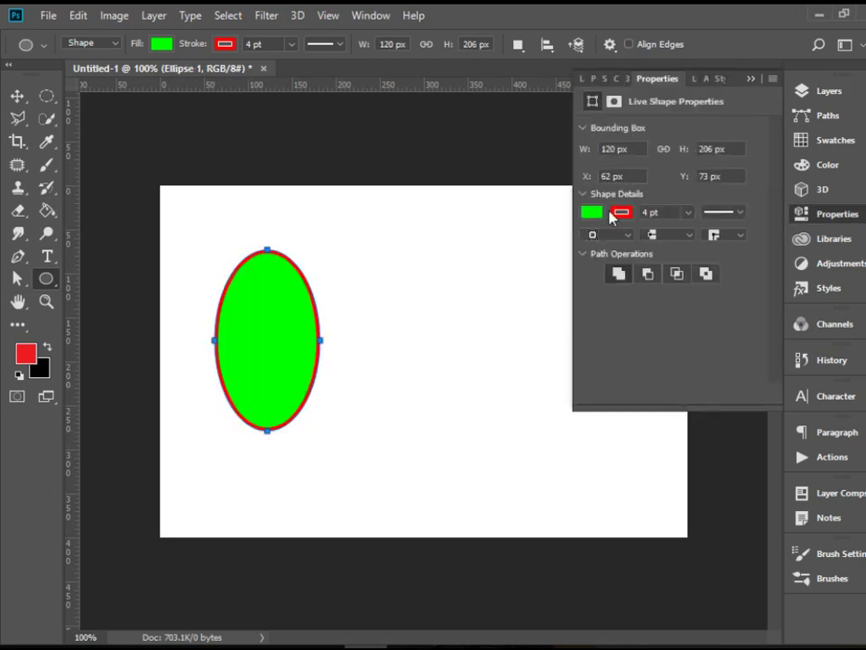
{"action": "left_click", "coordinate": [592, 211]}
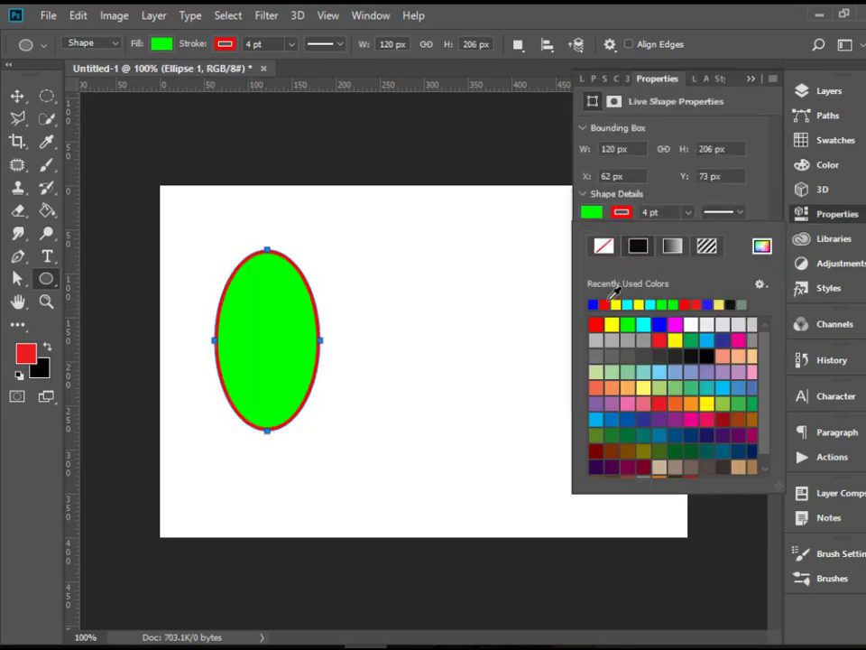
{"action": "left_click", "coordinate": [642, 339]}
Step: Give the ellipse a cyan outline 10 pt wide
{"action": "left_click", "coordinate": [621, 212]}
{"action": "left_click", "coordinate": [621, 212]}
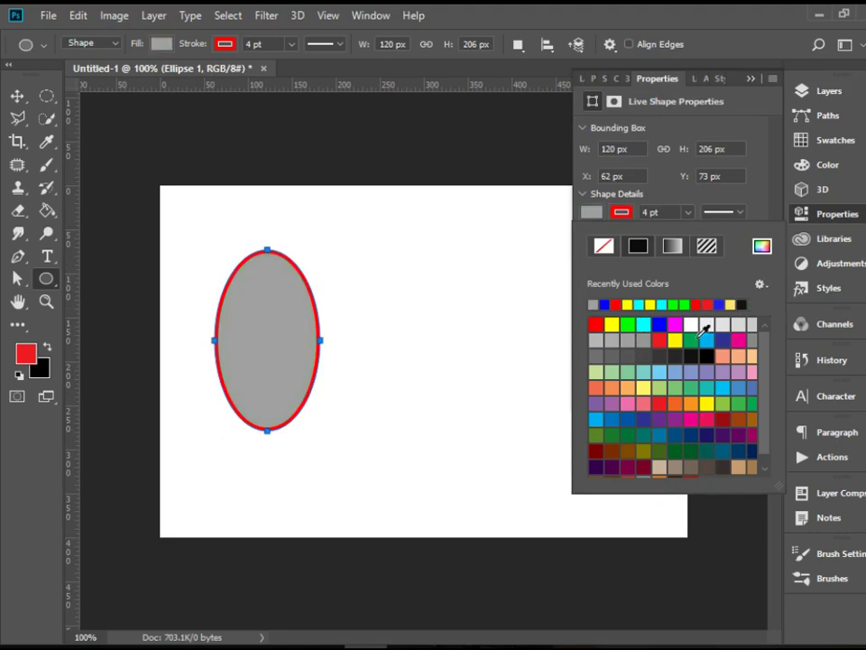
{"action": "left_click", "coordinate": [644, 324]}
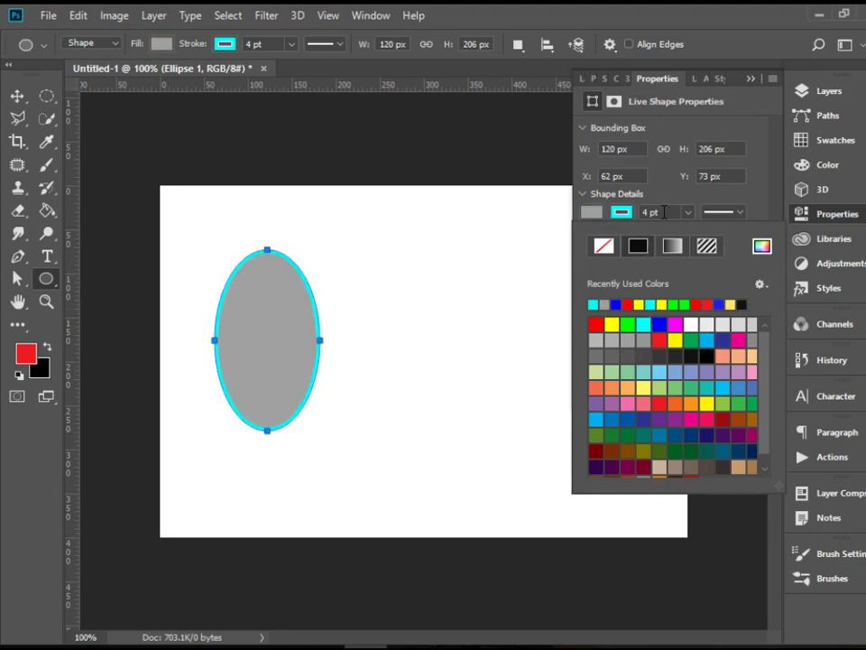
{"action": "left_click", "coordinate": [590, 206]}
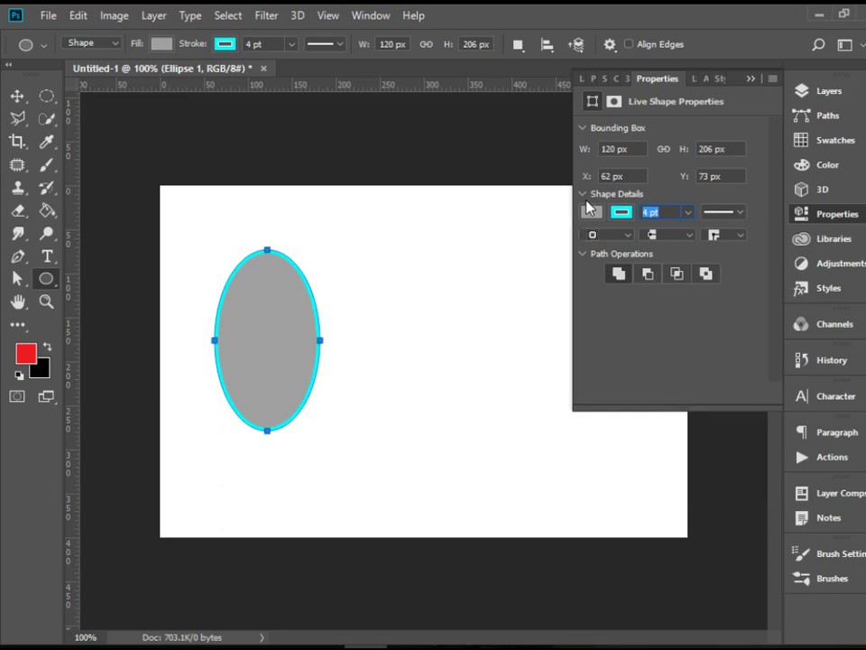
{"action": "type", "text": "10"}
{"action": "key", "text": "Return"}
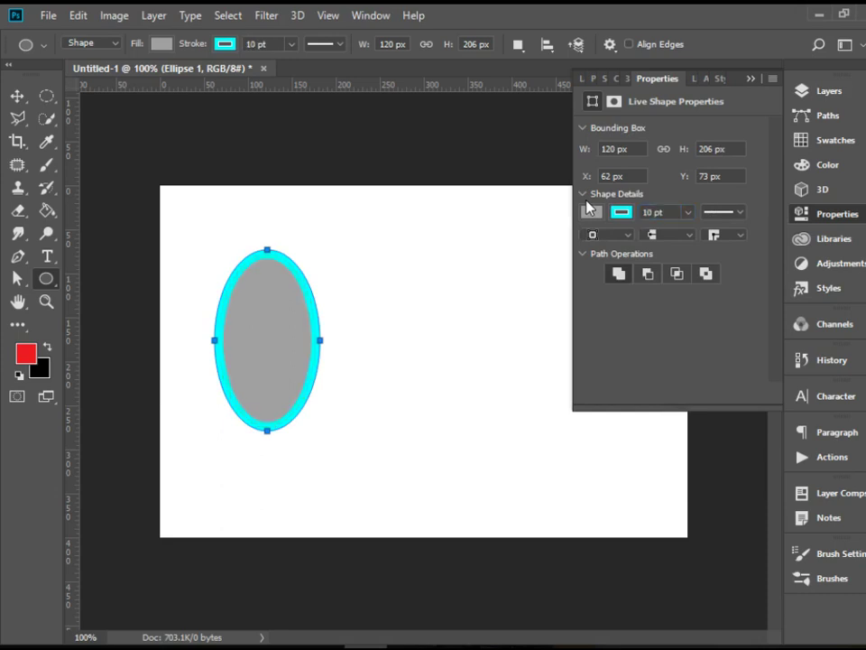
Step: Draw a 168 px circle to the right of the ellipse
{"action": "left_click", "coordinate": [10, 98]}
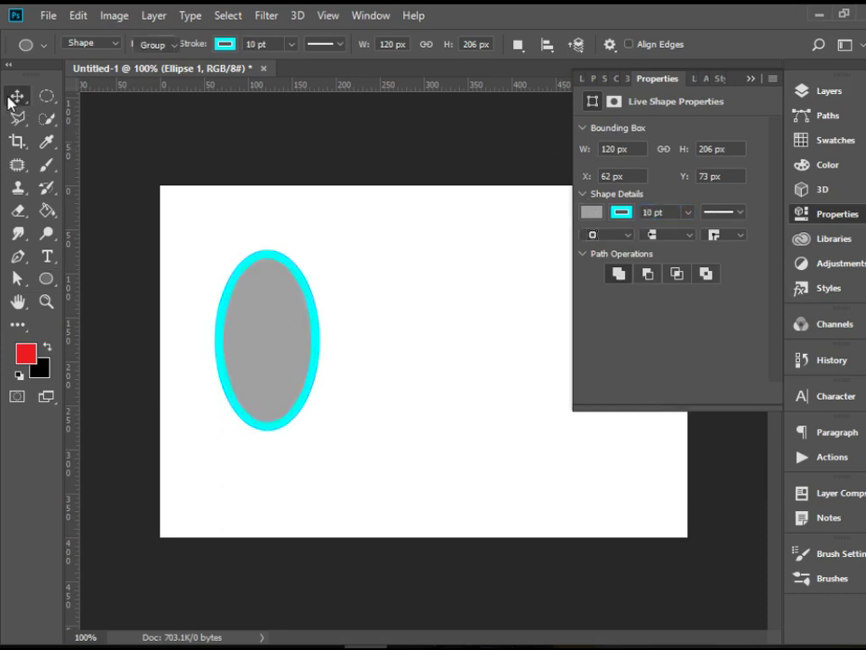
{"action": "left_click", "coordinate": [47, 279]}
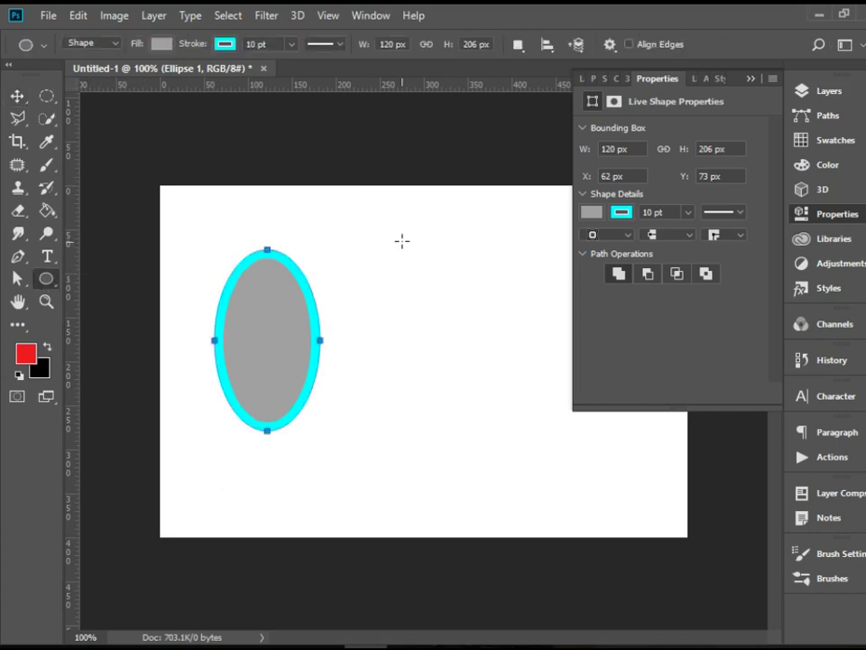
{"action": "mouse_move", "coordinate": [376, 237]}
{"action": "left_mouse_down"}
{"action": "mouse_move", "coordinate": [558, 370]}
{"action": "mouse_move", "coordinate": [520, 390]}
{"action": "mouse_move", "coordinate": [545, 396]}
{"action": "left_mouse_up"}
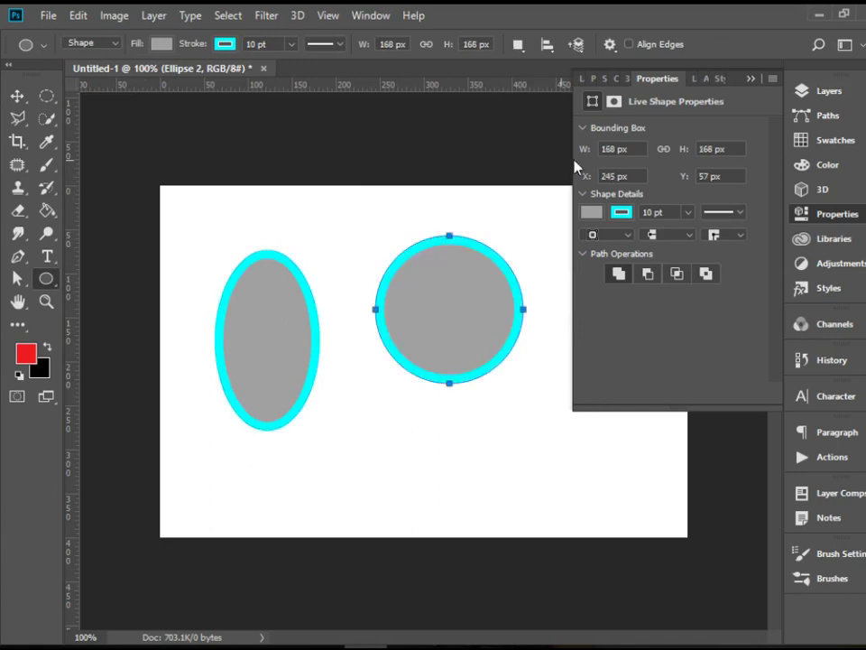
Step: Select both ellipse layers in the Layers panel and drag them to the trash
{"action": "left_click", "coordinate": [810, 94]}
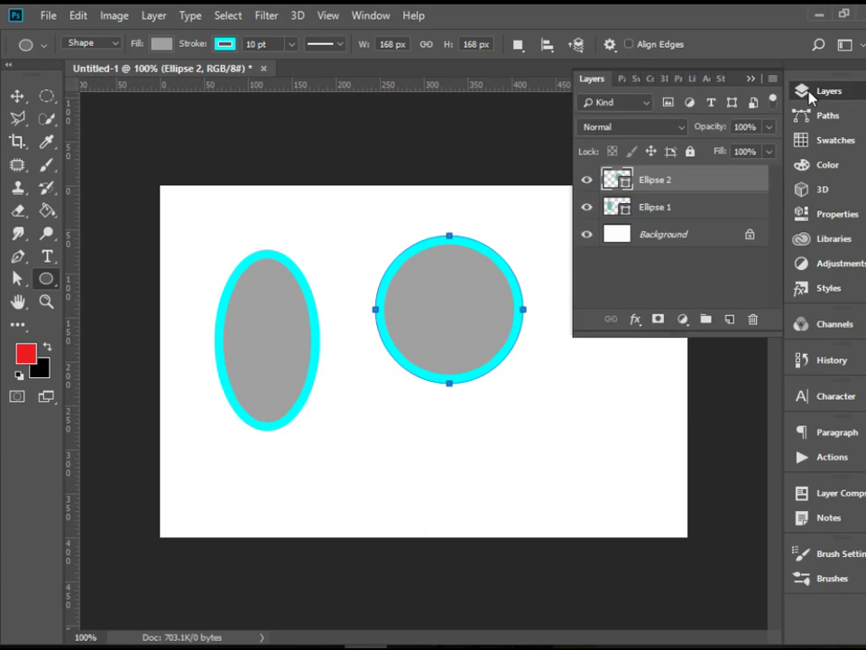
{"action": "left_click", "coordinate": [672, 217], "text": "shift"}
{"action": "left_click_drag", "start_coordinate": [687, 206], "coordinate": [752, 319]}
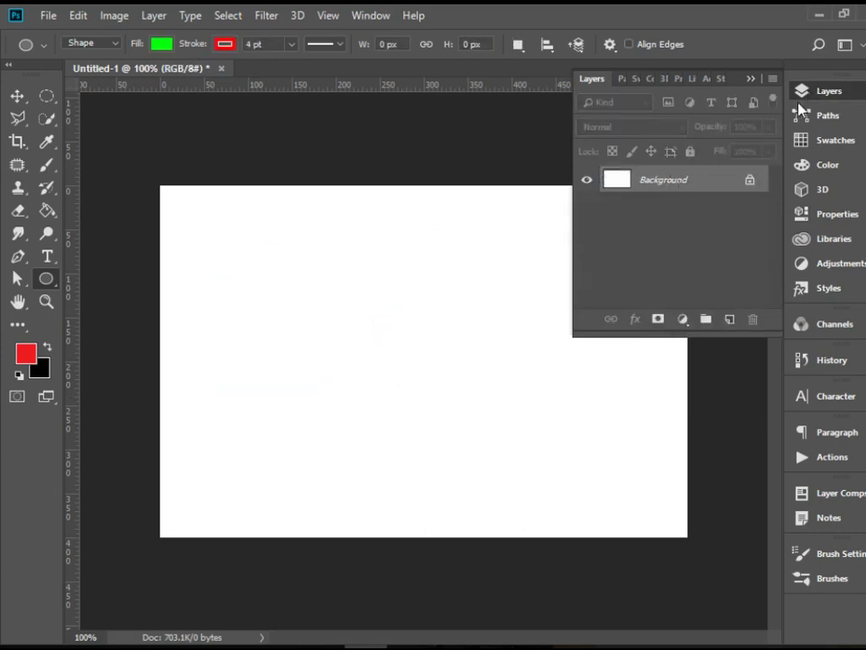
{"action": "left_click", "coordinate": [823, 94]}
Step: Switch to the Polygon tool, try a first polygon, and undo the tiny result
{"action": "right_click", "coordinate": [50, 281]}
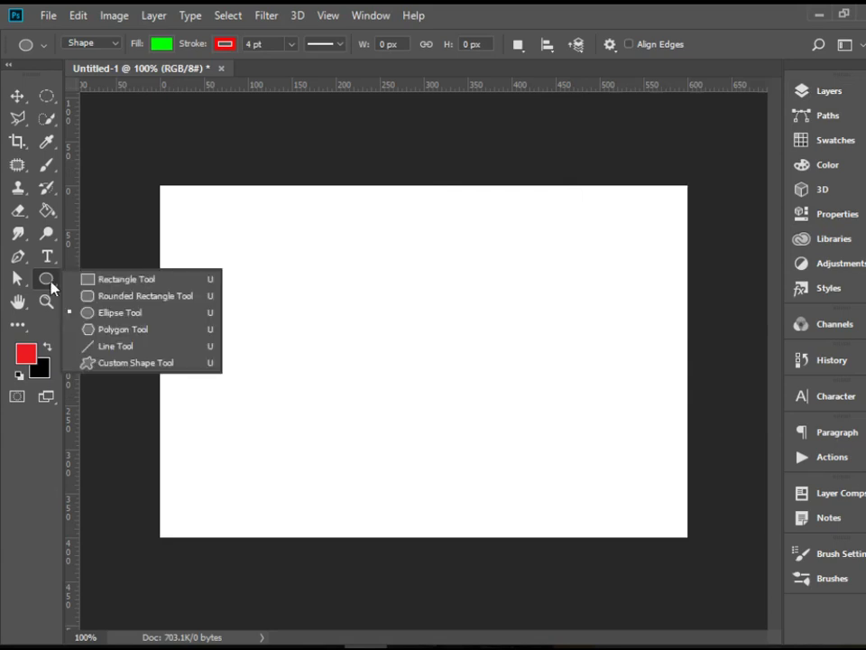
{"action": "left_click", "coordinate": [137, 333]}
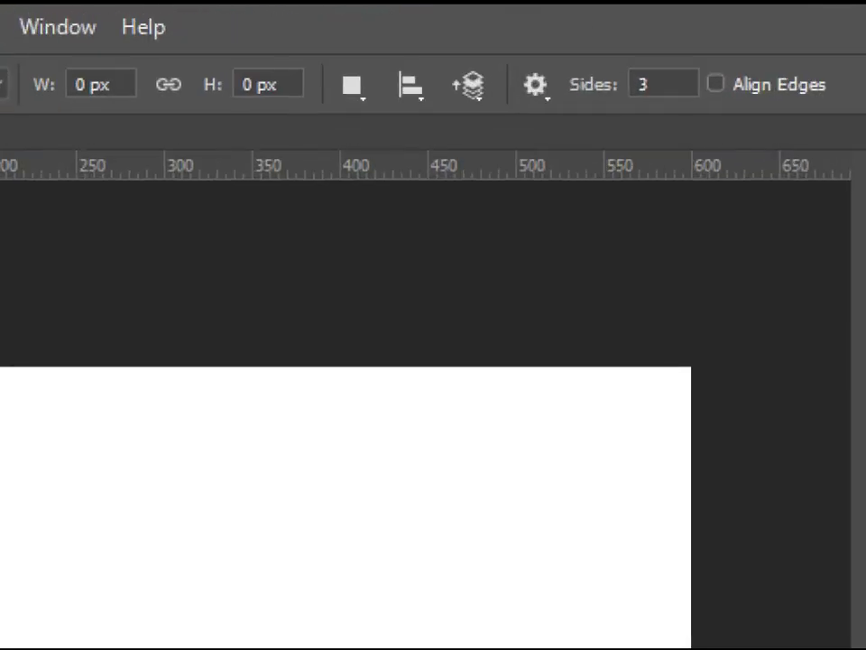
{"action": "left_click", "coordinate": [685, 44]}
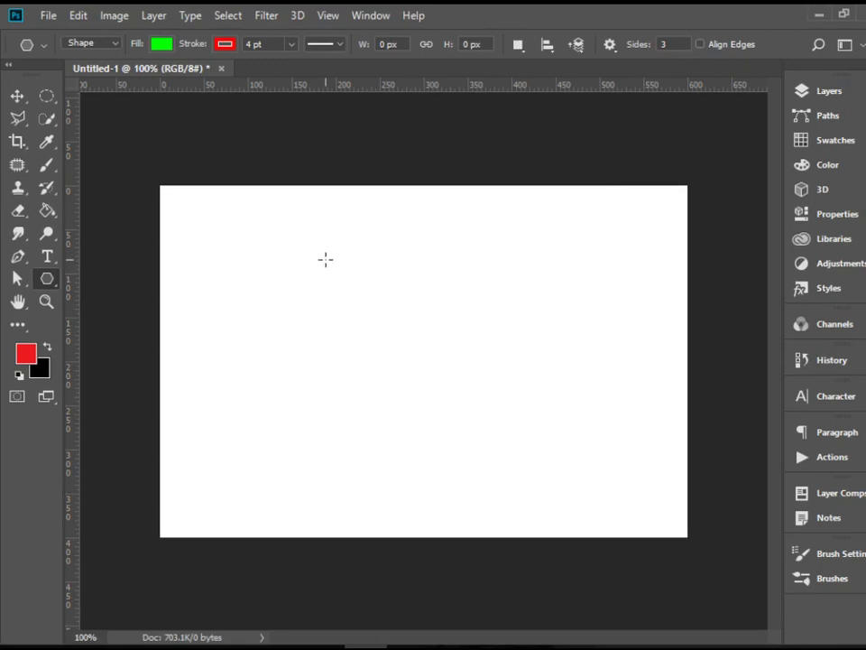
{"action": "left_click_drag", "start_coordinate": [325, 259], "coordinate": [455, 348]}
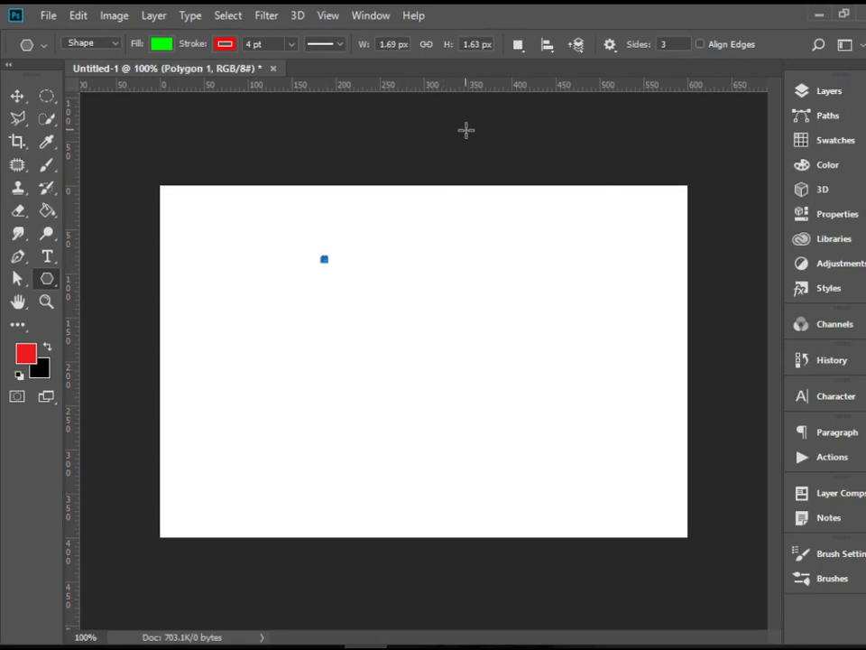
{"action": "key", "text": "ctrl+z"}
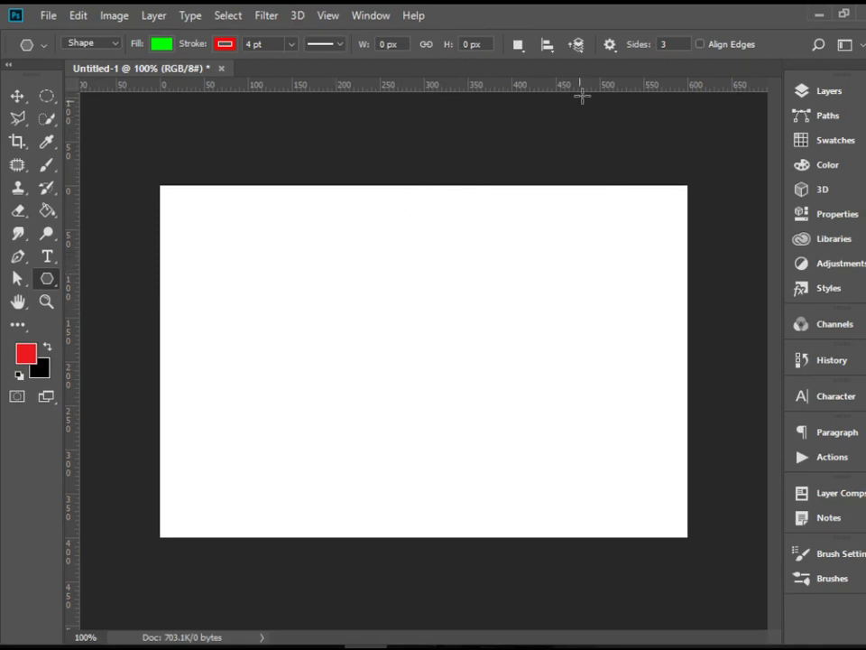
Step: Set Sides to 6 and drag out polygons, leaving four tiny hexagon specks
{"action": "left_click", "coordinate": [677, 45]}
{"action": "type", "text": "6"}
{"action": "key", "text": "Return"}
{"action": "left_click_drag", "start_coordinate": [285, 255], "coordinate": [287, 257]}
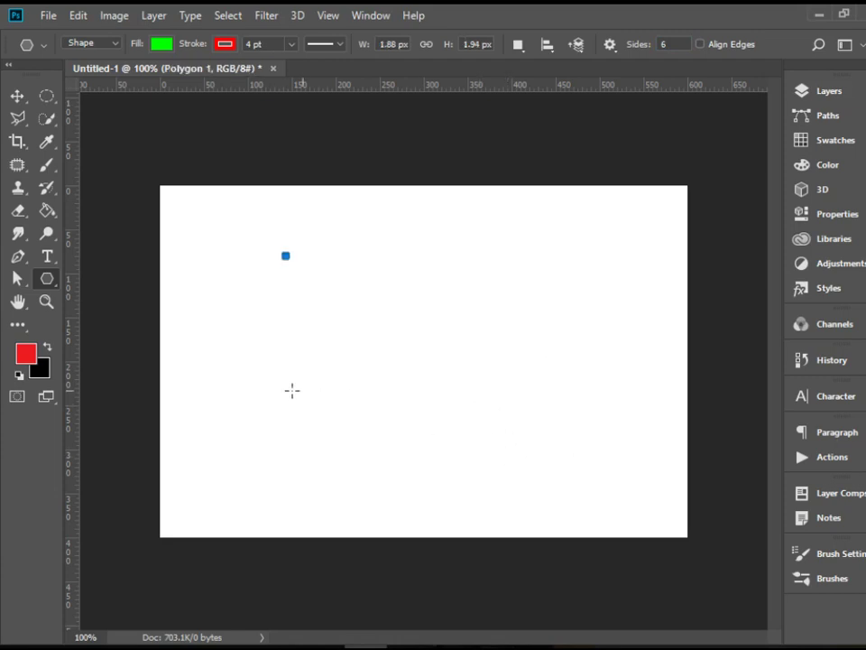
{"action": "key", "text": "ctrl+z"}
{"action": "left_click_drag", "start_coordinate": [335, 260], "coordinate": [355, 293]}
{"action": "left_click_drag", "start_coordinate": [523, 404], "coordinate": [525, 406]}
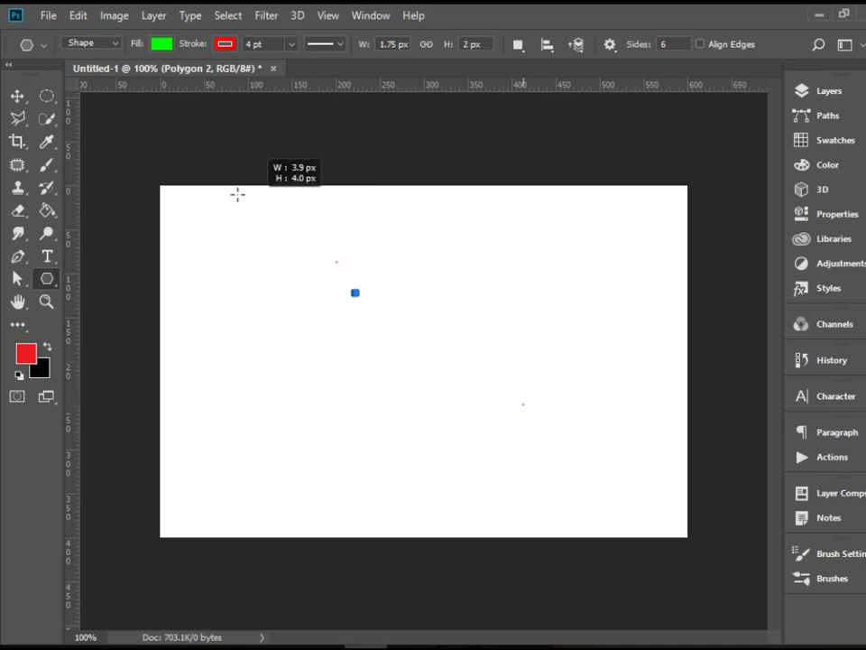
{"action": "left_click_drag", "start_coordinate": [380, 259], "coordinate": [382, 261]}
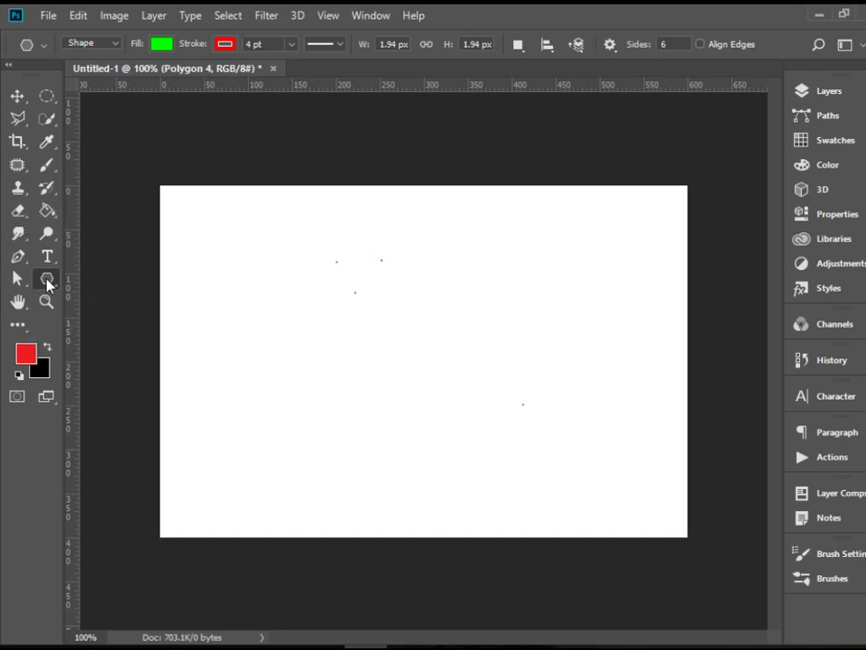
Step: Create a 50×50 px six-sided hexagon through the Create Polygon dialog
{"action": "left_click", "coordinate": [195, 282]}
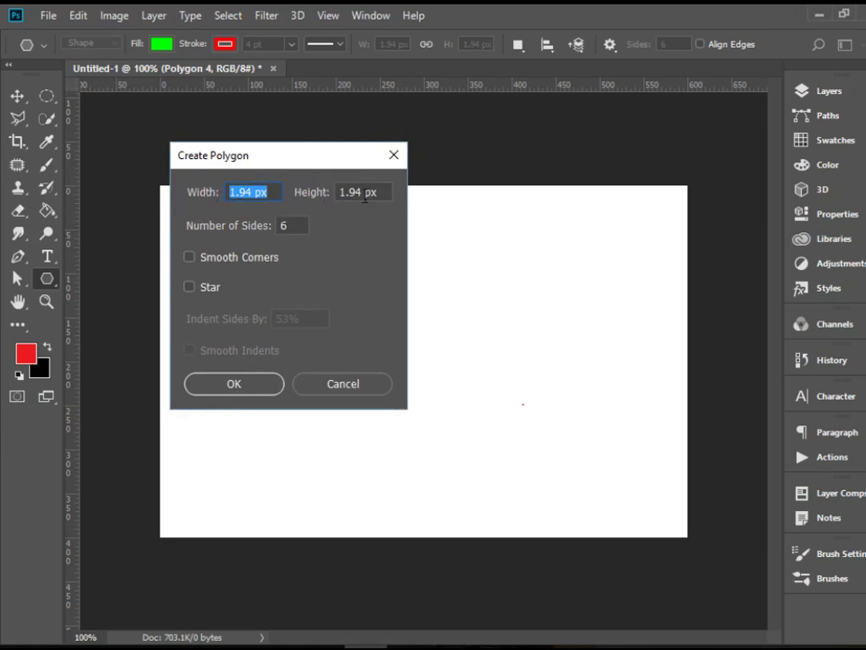
{"action": "left_click", "coordinate": [252, 195]}
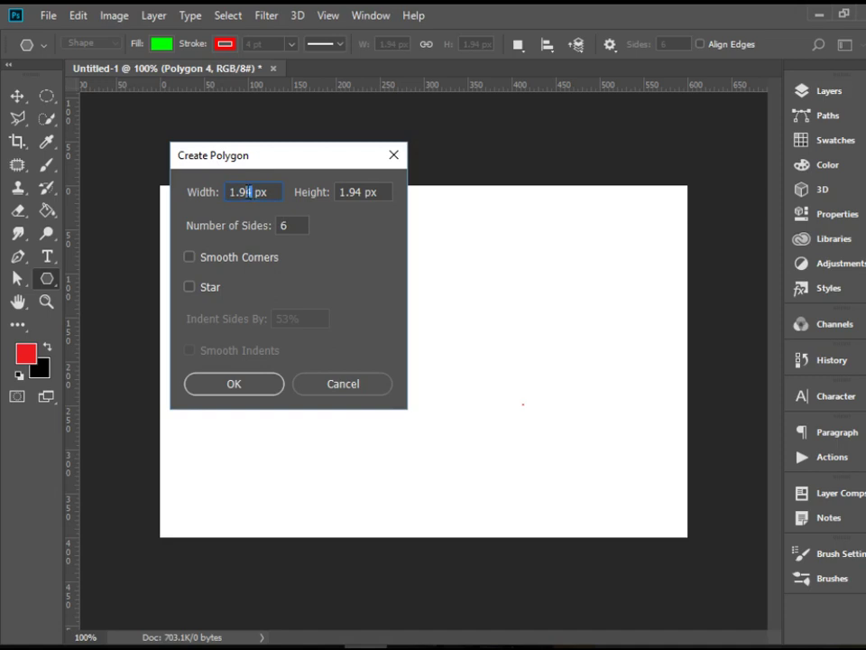
{"action": "double_click", "coordinate": [249, 191]}
{"action": "type", "text": "50"}
{"action": "double_click", "coordinate": [360, 194]}
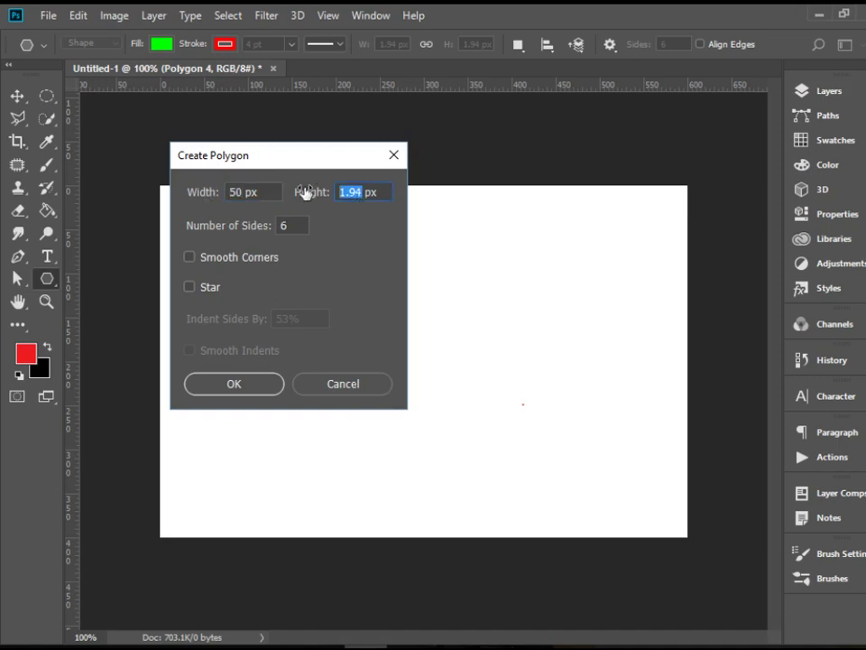
{"action": "type", "text": "50"}
{"action": "left_click", "coordinate": [296, 231]}
{"action": "left_click", "coordinate": [256, 387]}
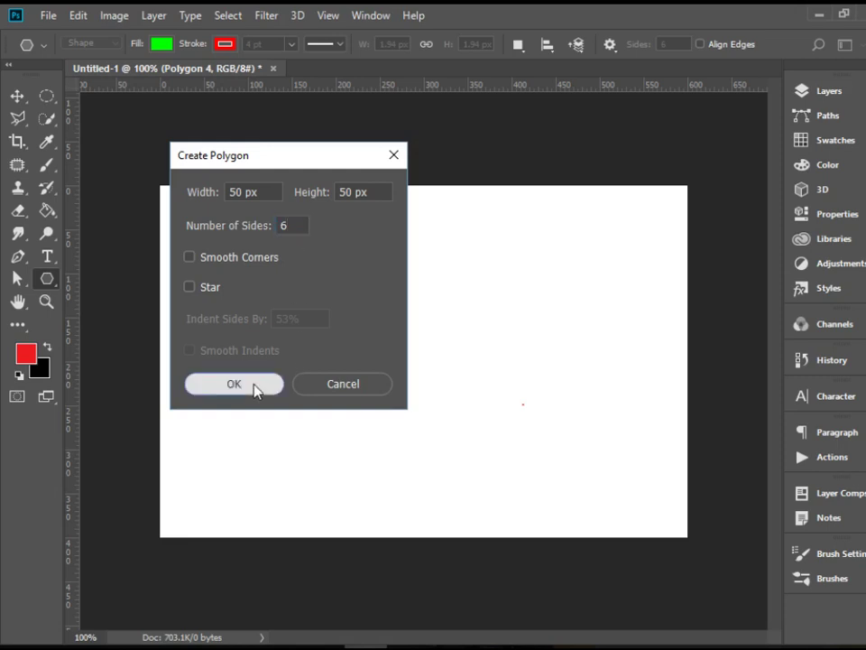
Step: Reselect the Polygon tool and start another polygon beside the hexagon
{"action": "left_click", "coordinate": [17, 96]}
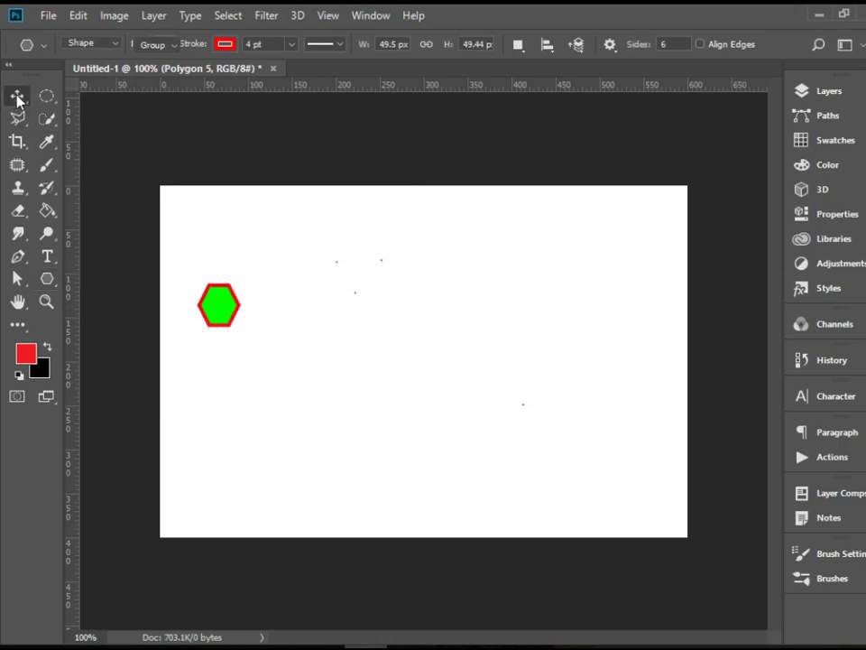
{"action": "left_click", "coordinate": [56, 285]}
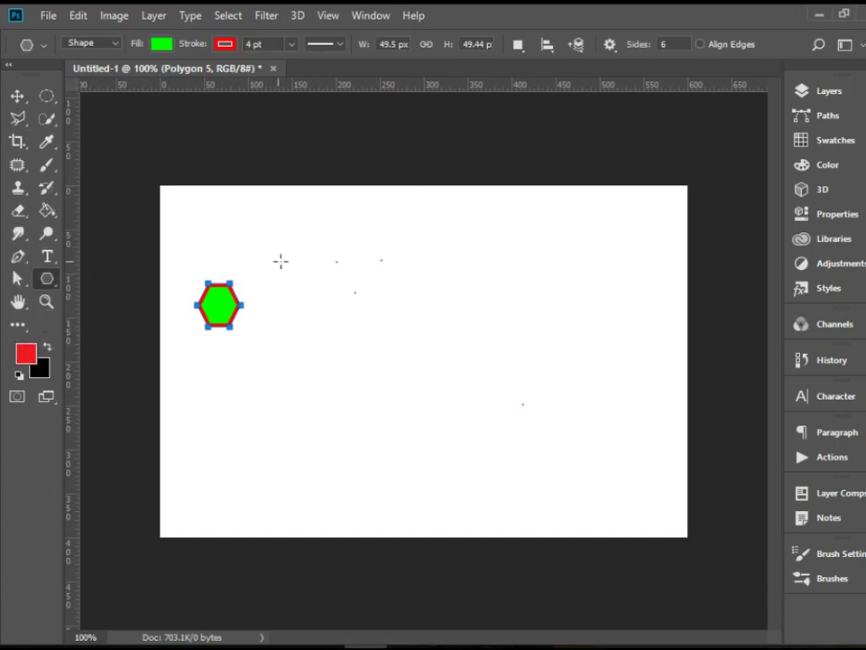
{"action": "left_click_drag", "start_coordinate": [352, 266], "coordinate": [353, 268]}
Step: Create a 10-point star 100 px wide beside the hexagon using Create Polygon with Star ticked
{"action": "left_click", "coordinate": [411, 310]}
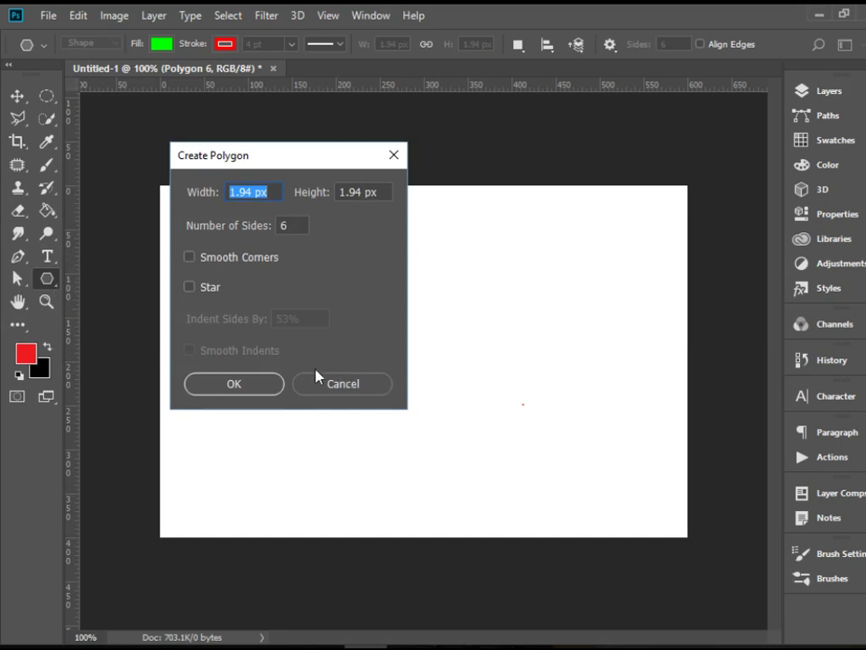
{"action": "left_click", "coordinate": [213, 292]}
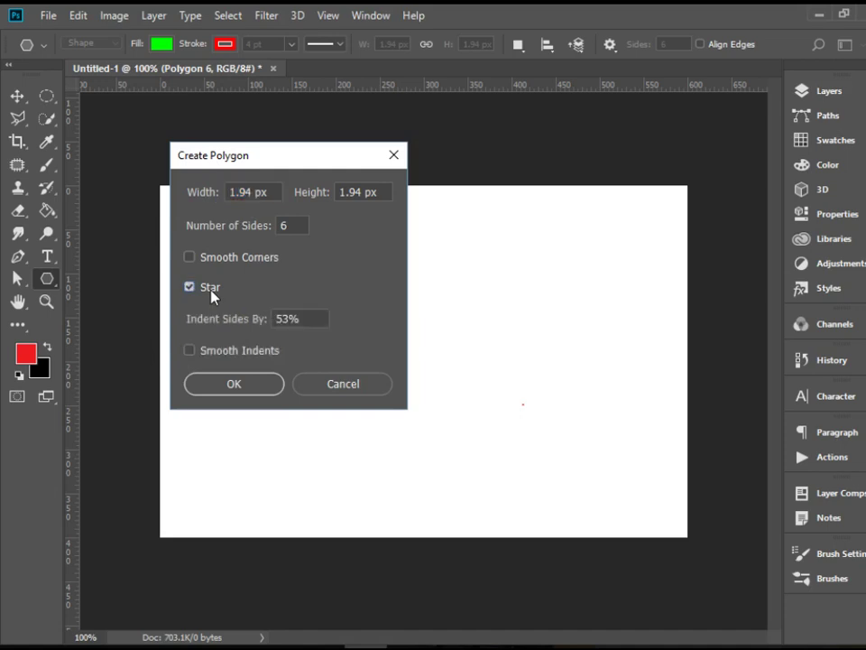
{"action": "left_click", "coordinate": [268, 192]}
{"action": "type", "text": "100"}
{"action": "key", "text": "Tab"}
{"action": "type", "text": "1"}
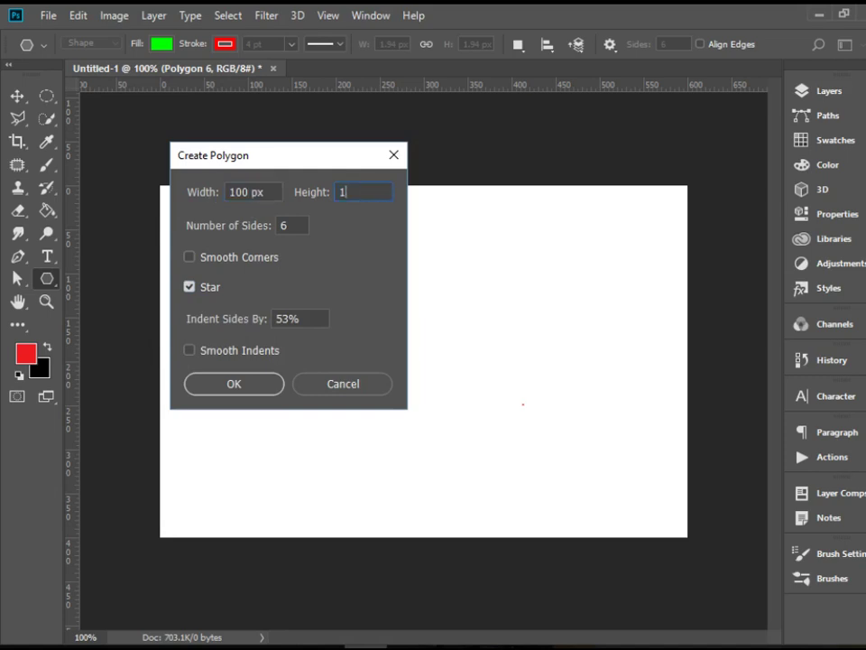
{"action": "key", "text": "Tab"}
{"action": "type", "text": "10"}
{"action": "left_click", "coordinate": [266, 383]}
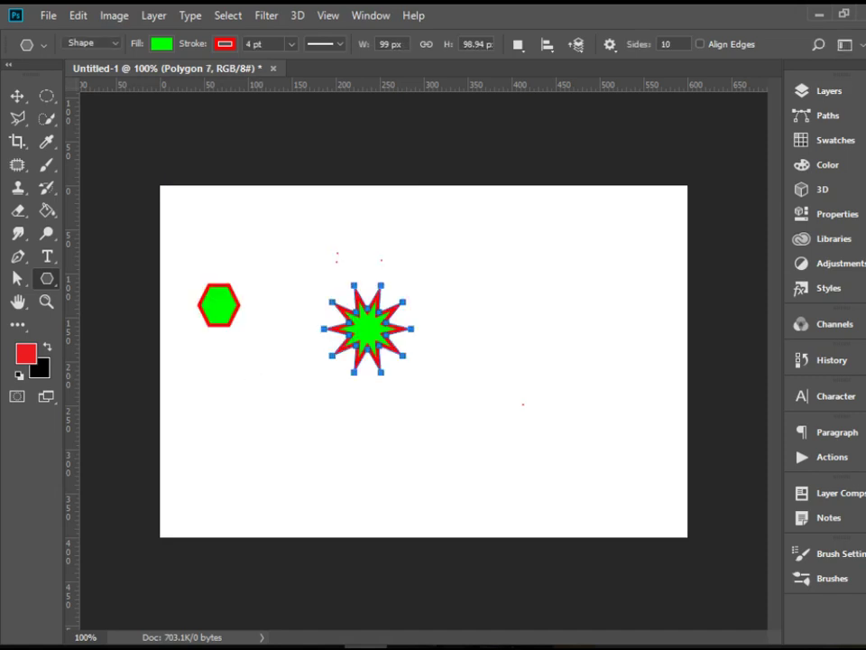
{"action": "left_click", "coordinate": [15, 95]}
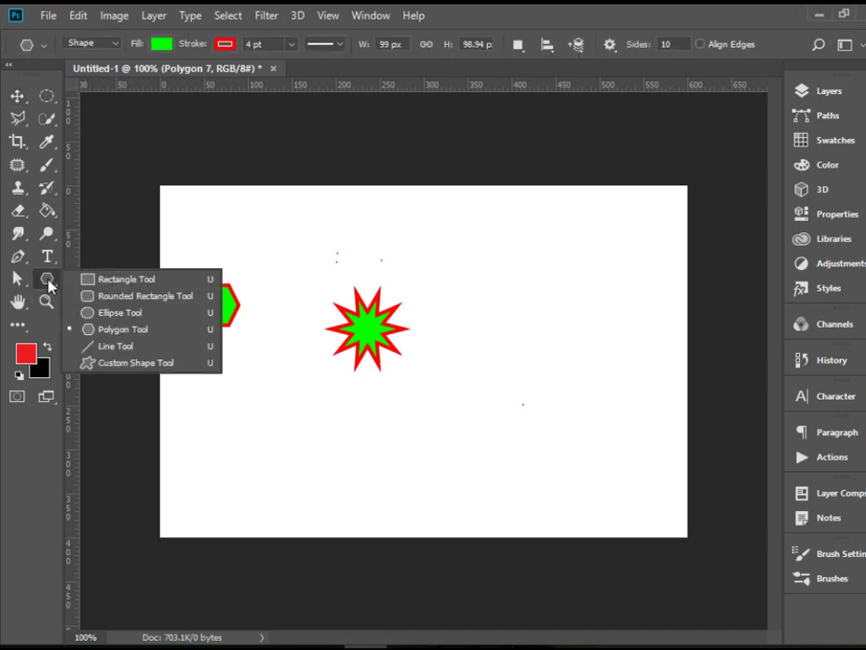
Step: Draw a roughly 300 px, 2 px-weight line (Shape 1) below the star with the Line tool
{"action": "left_click", "coordinate": [46, 278]}
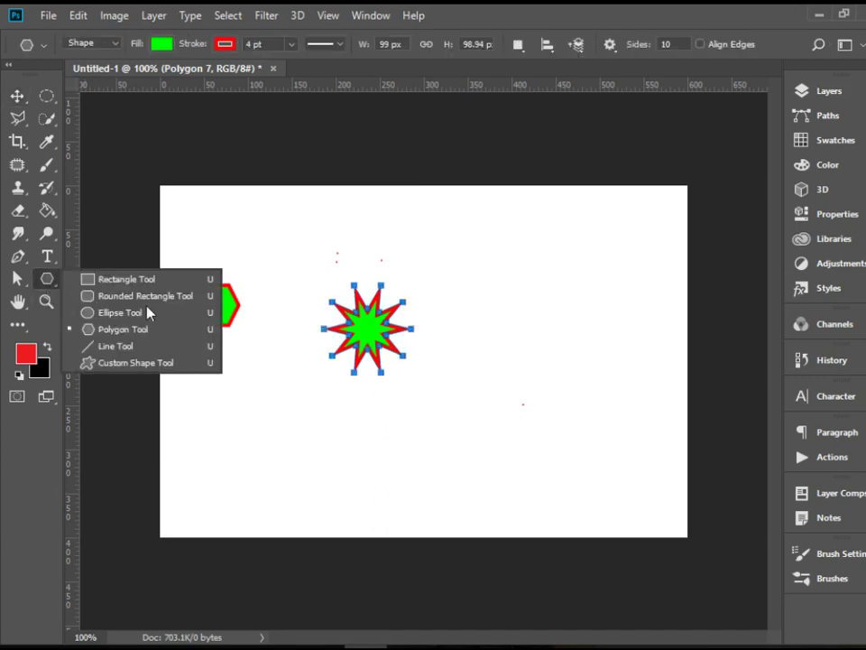
{"action": "left_click", "coordinate": [143, 355]}
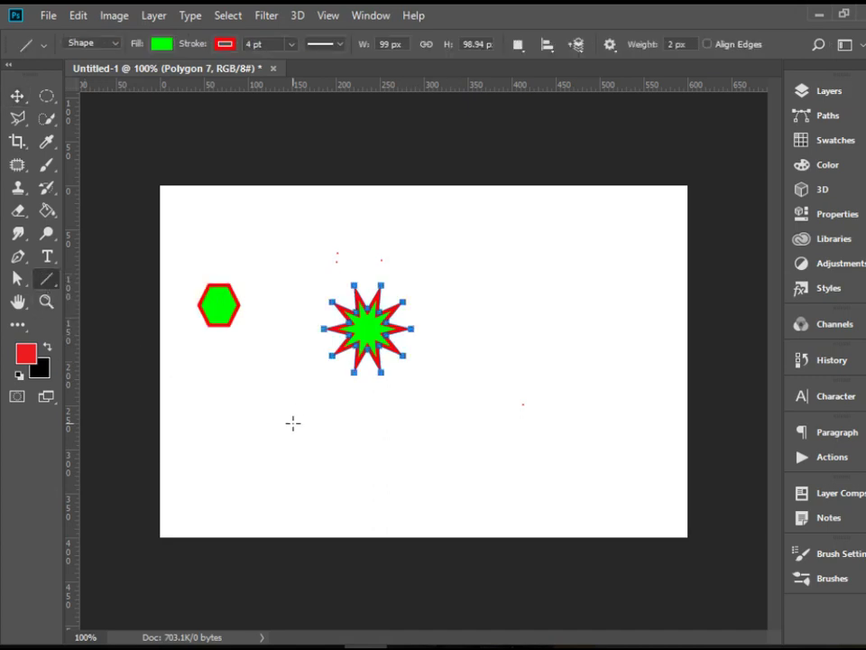
{"action": "left_click_drag", "start_coordinate": [292, 422], "coordinate": [556, 413]}
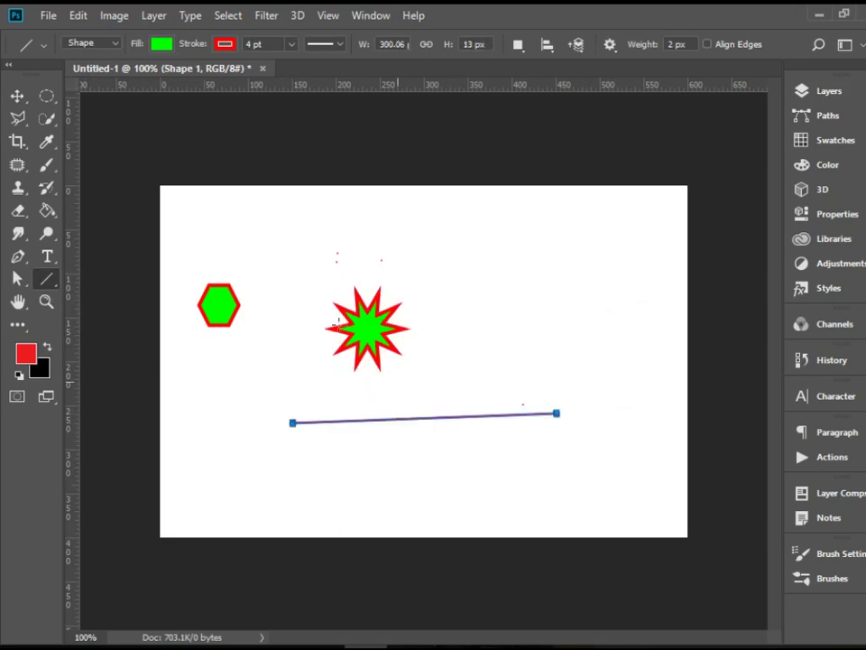
{"action": "left_click", "coordinate": [823, 214]}
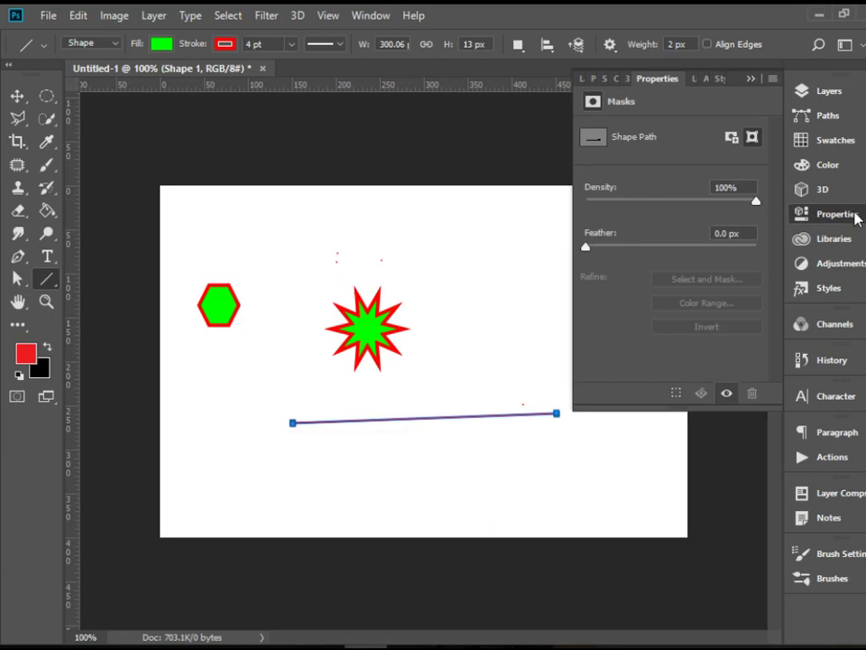
{"action": "left_click", "coordinate": [823, 214]}
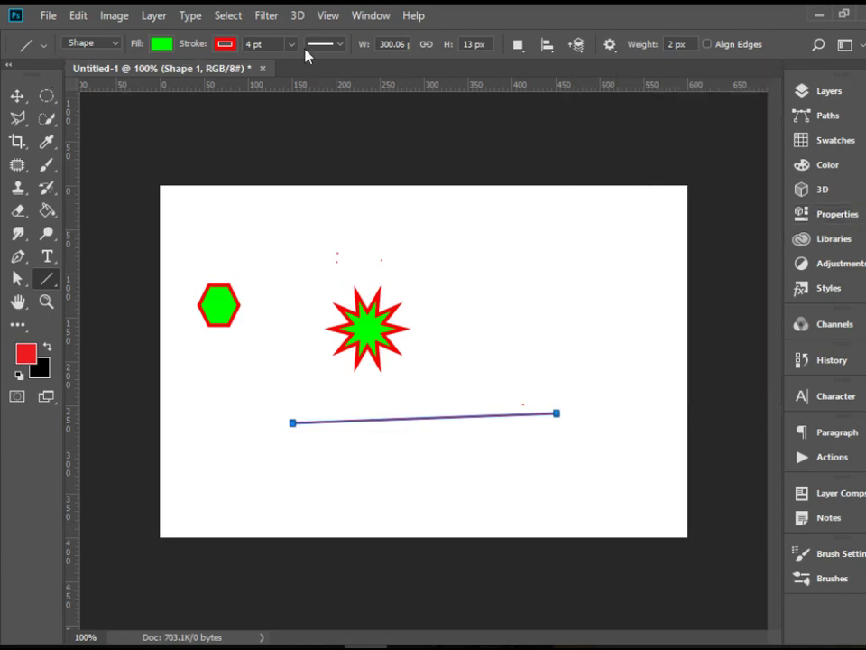
Step: Select the Custom Shape tool and load All categories from the Shape picker's gear menu
{"action": "right_click", "coordinate": [51, 284]}
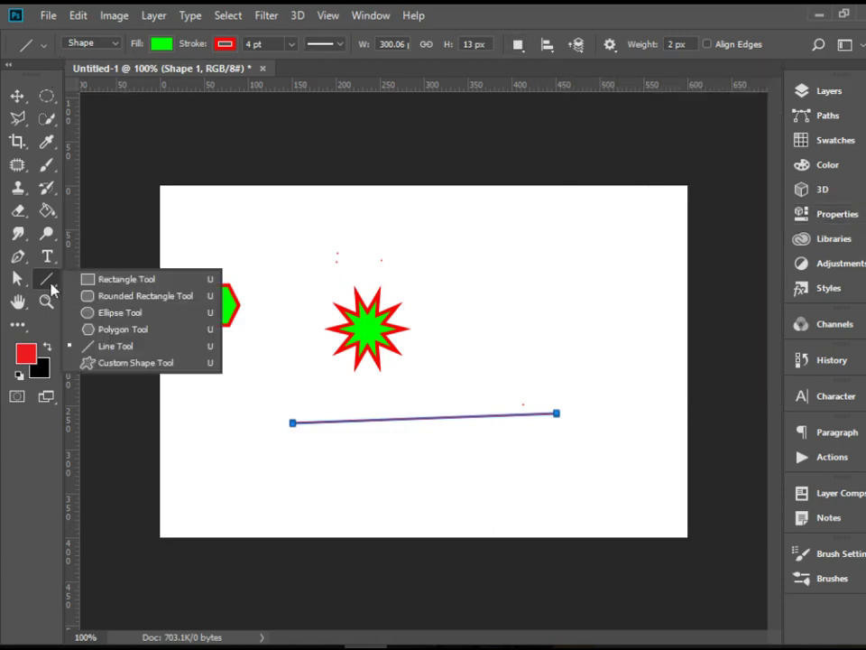
{"action": "left_click", "coordinate": [90, 364]}
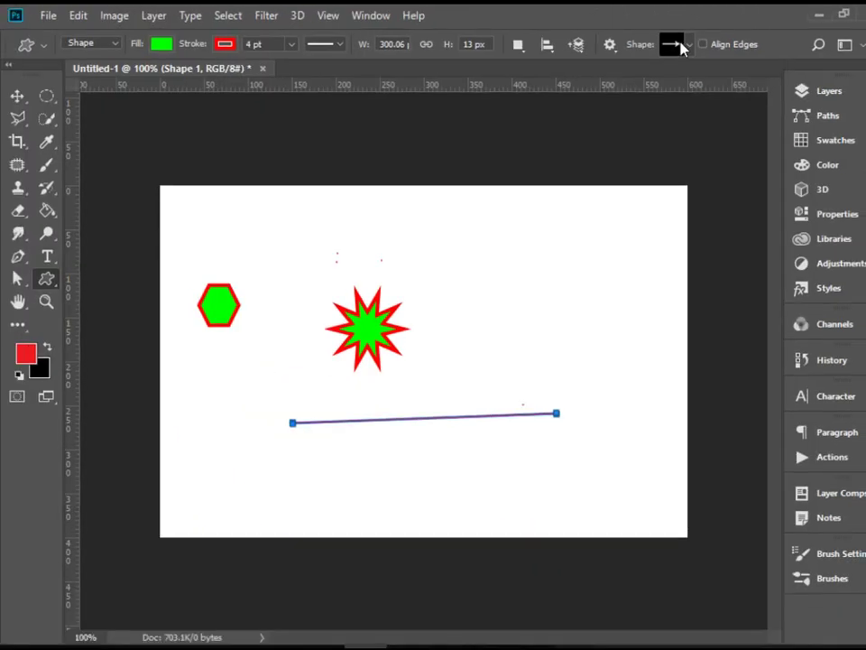
{"action": "left_click", "coordinate": [709, 65]}
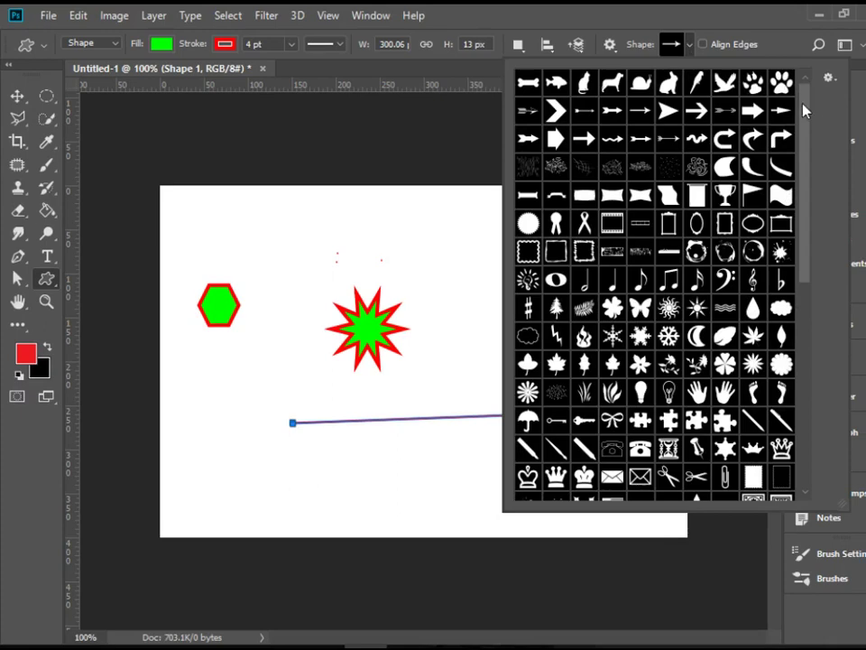
{"action": "left_click_drag", "start_coordinate": [805, 110], "coordinate": [806, 392]}
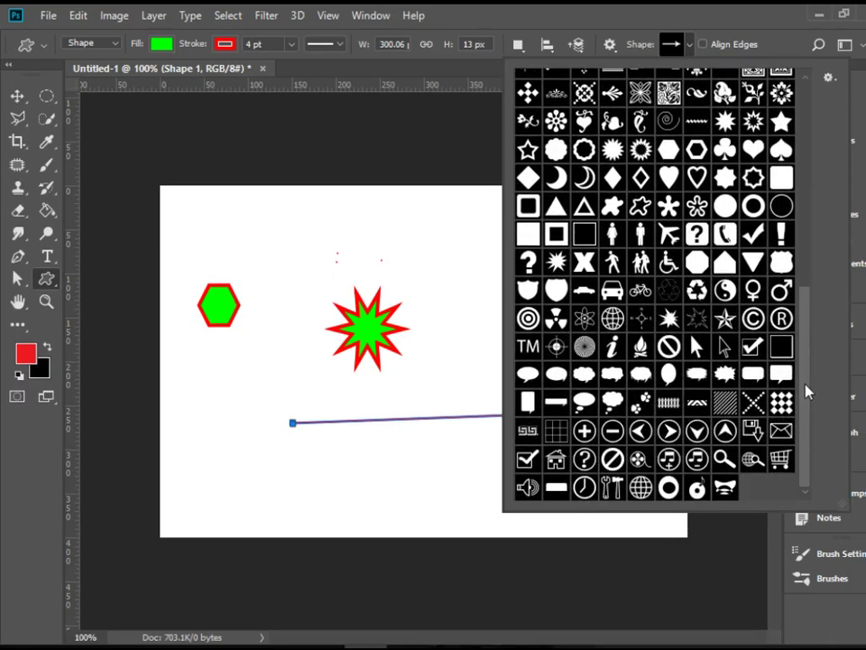
{"action": "left_click_drag", "start_coordinate": [794, 311], "coordinate": [808, 104]}
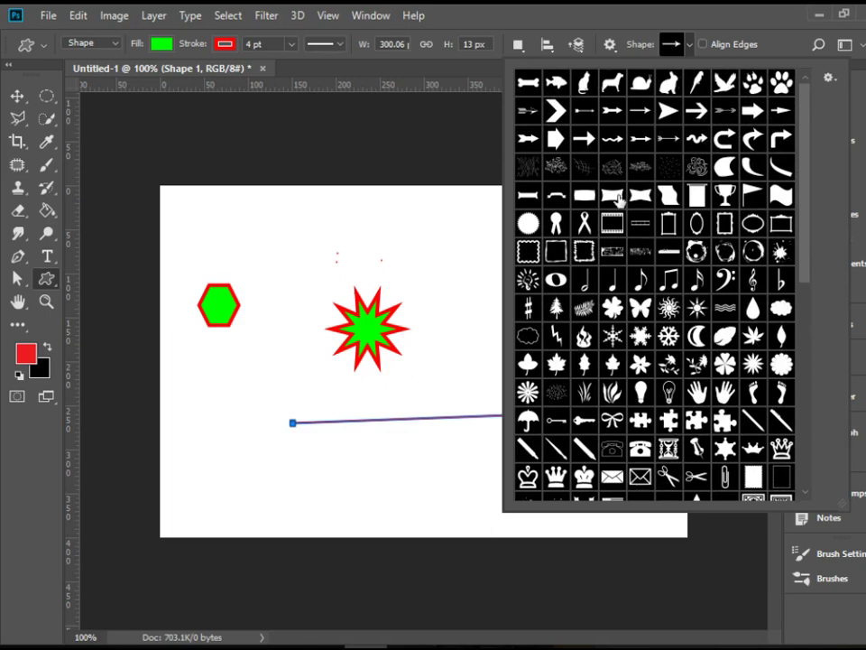
{"action": "left_click", "coordinate": [831, 79]}
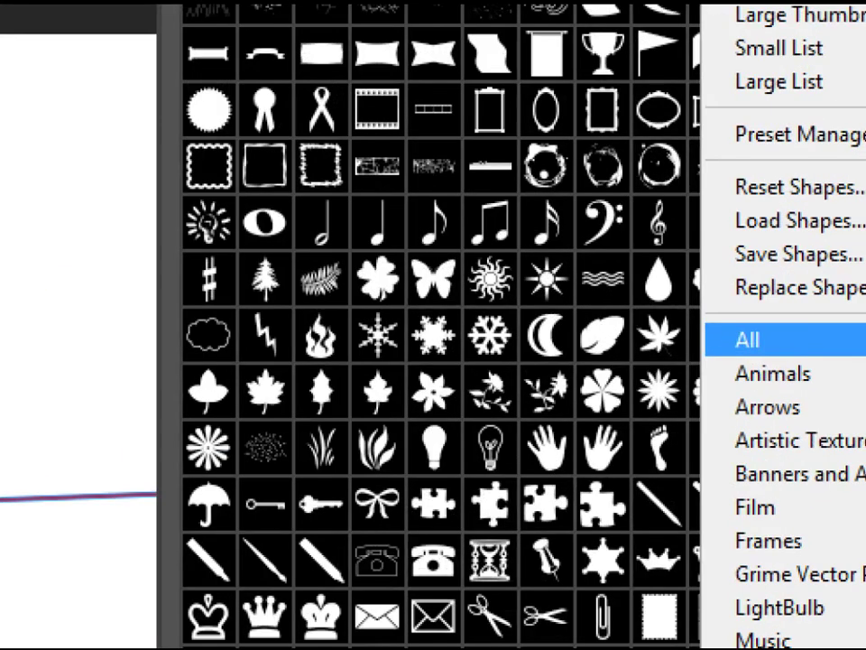
{"action": "left_click", "coordinate": [822, 334]}
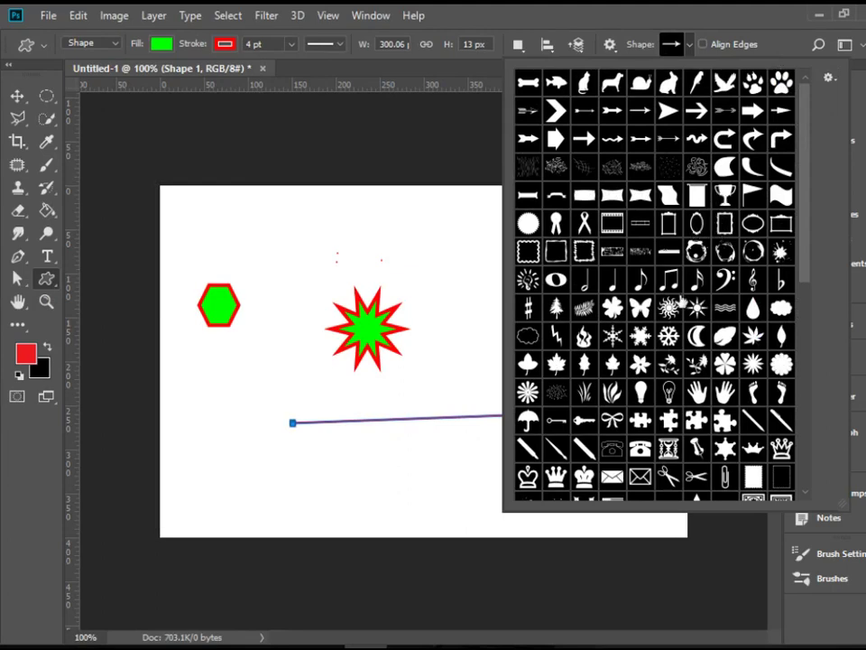
Step: Draw a 163×192 px Eighth Notes shape above the line and a 127×142 px hand at lower left
{"action": "left_click", "coordinate": [669, 282]}
{"action": "left_click_drag", "start_coordinate": [397, 254], "coordinate": [536, 411]}
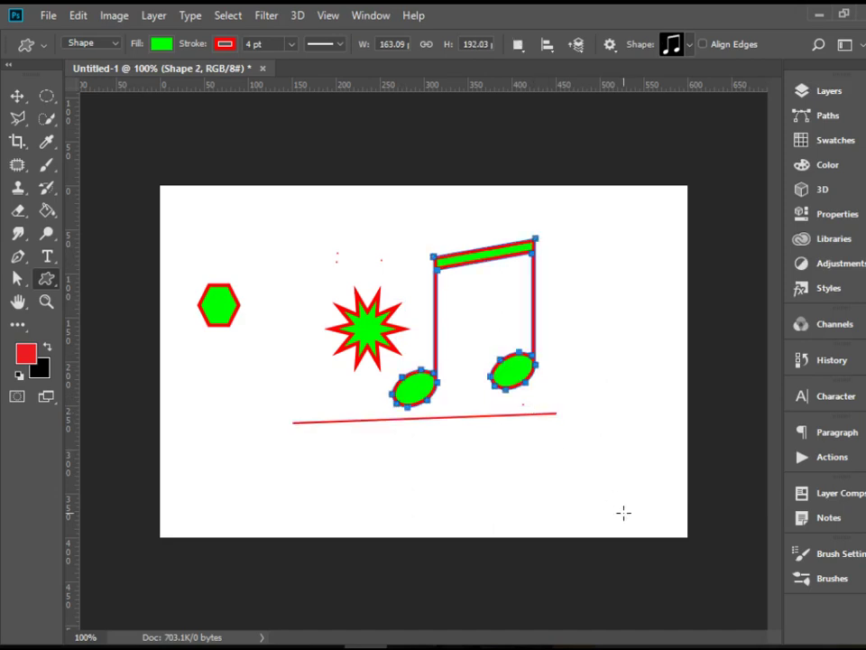
{"action": "left_click", "coordinate": [689, 49]}
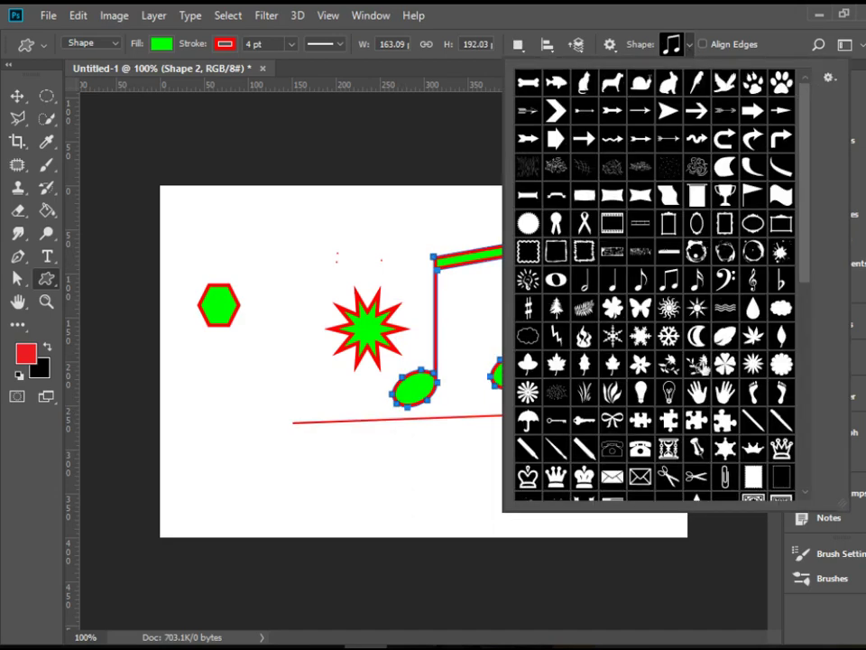
{"action": "left_click", "coordinate": [697, 392]}
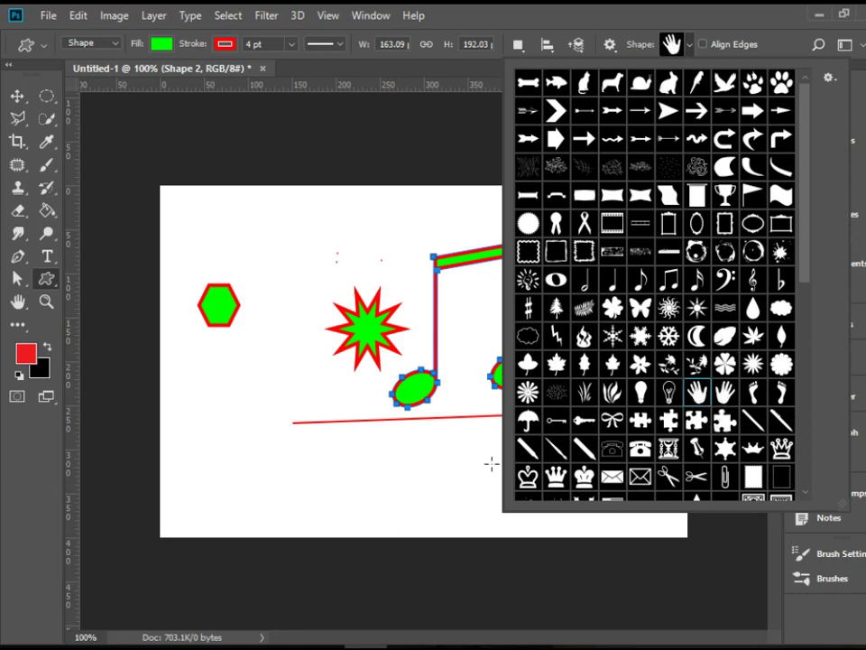
{"action": "left_click_drag", "start_coordinate": [259, 365], "coordinate": [372, 489]}
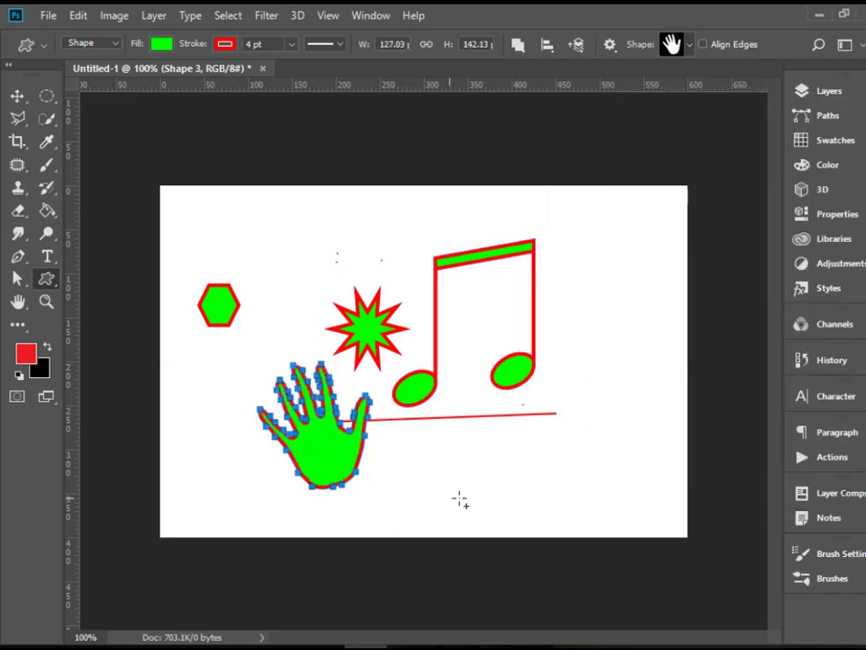
Step: Select the line's layer, Shape 1, in the expanded Layers panel, then return to the Custom Shape tool
{"action": "left_click", "coordinate": [17, 96]}
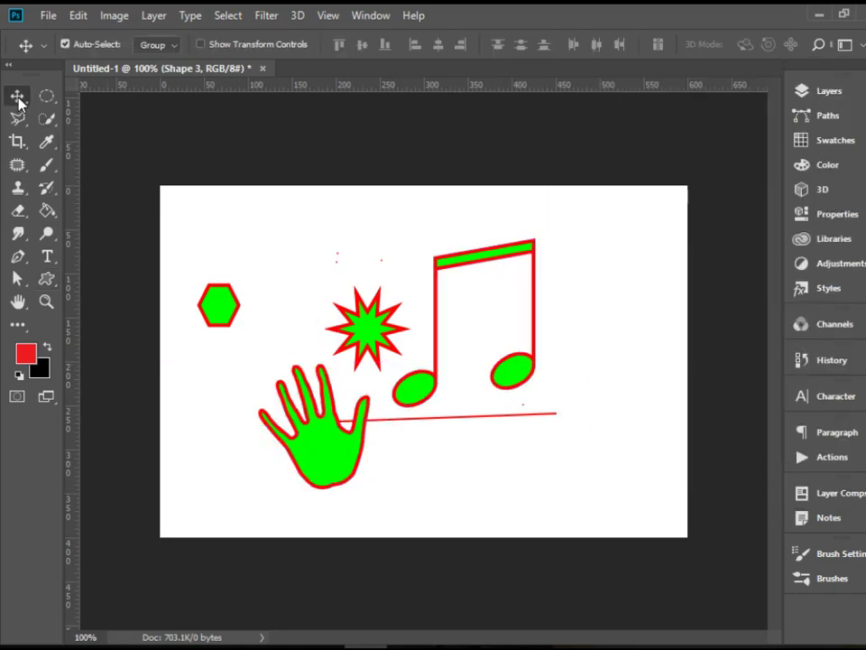
{"action": "left_click", "coordinate": [804, 91]}
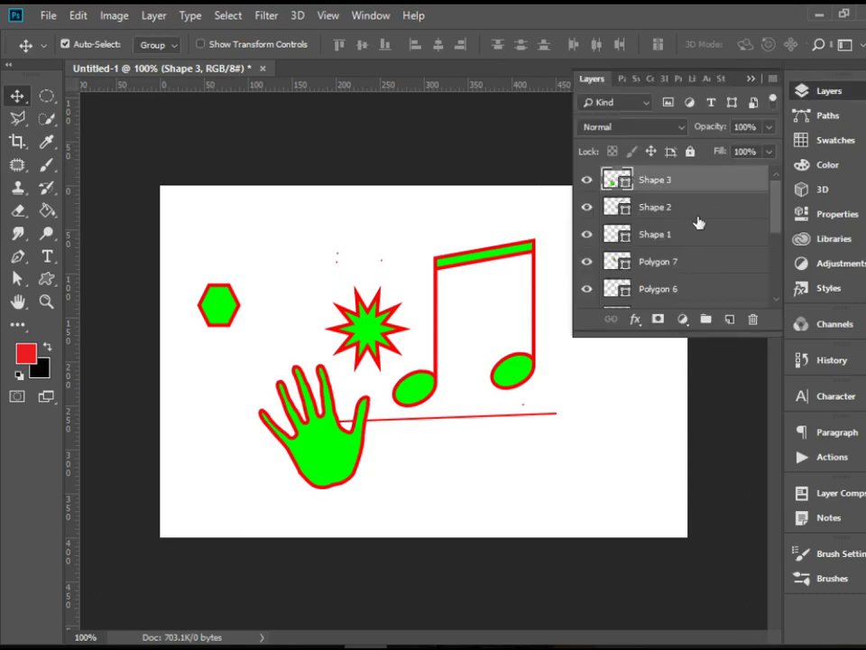
{"action": "left_click_drag", "start_coordinate": [718, 335], "coordinate": [716, 464]}
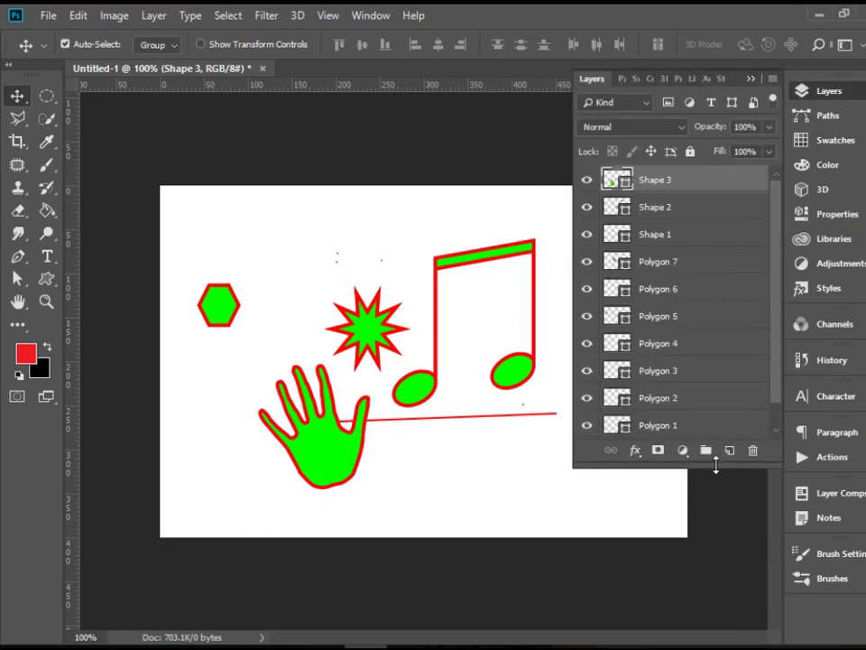
{"action": "left_click", "coordinate": [659, 209]}
{"action": "left_click", "coordinate": [614, 235]}
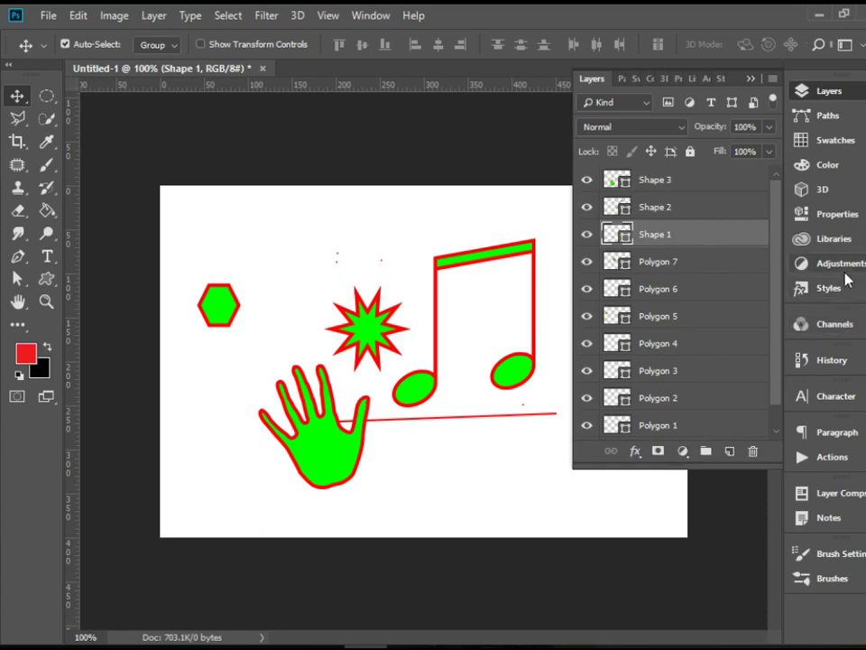
{"action": "left_click", "coordinate": [852, 217]}
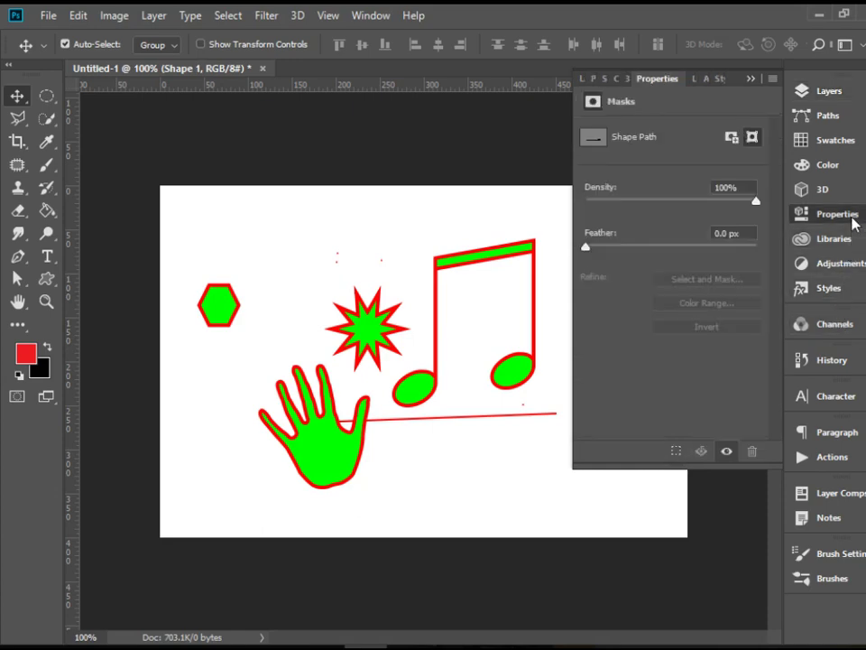
{"action": "left_click", "coordinate": [852, 217]}
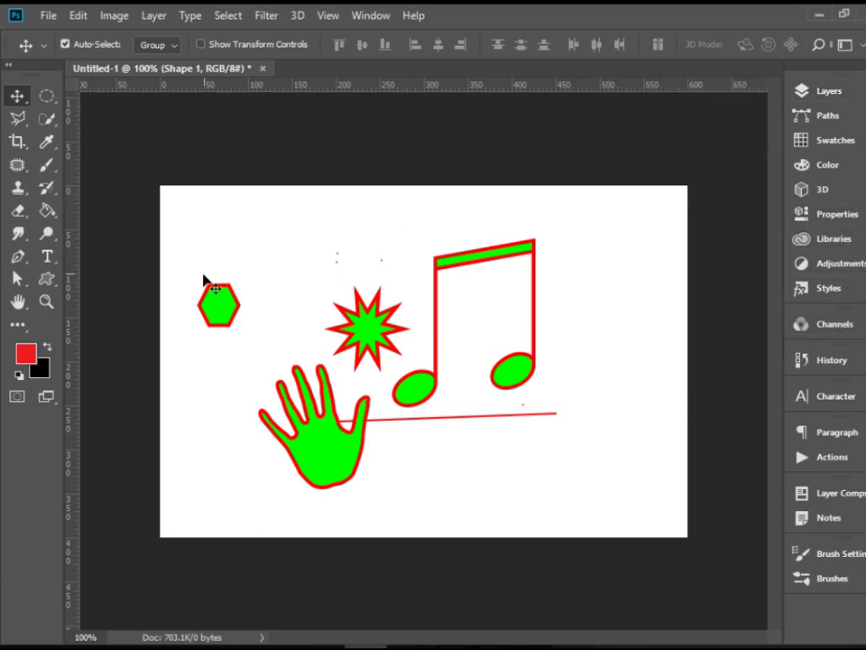
{"action": "left_click", "coordinate": [48, 283]}
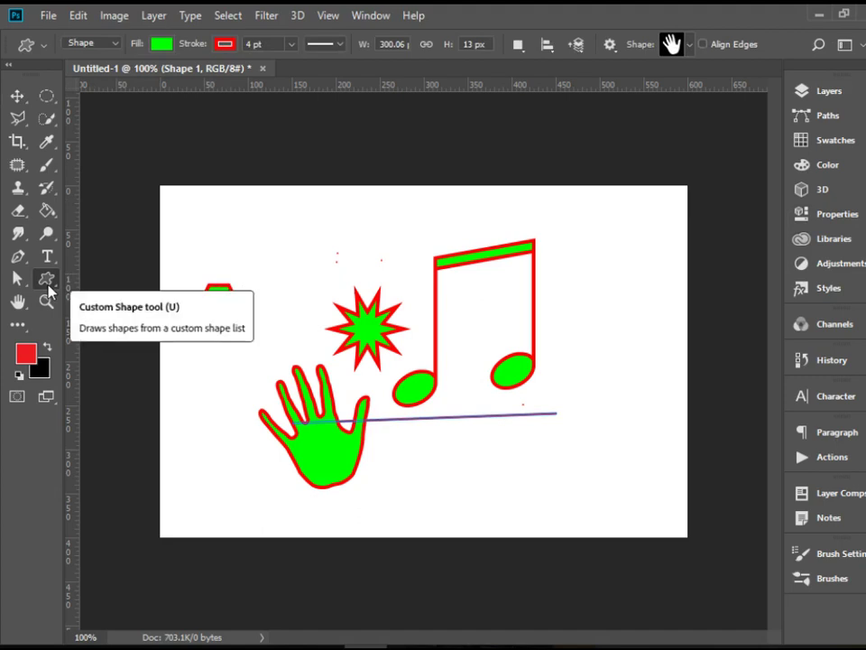
Step: In Properties, give the Shape 1 line a white fill and a light-blue 4 pt stroke
{"action": "left_click", "coordinate": [854, 216]}
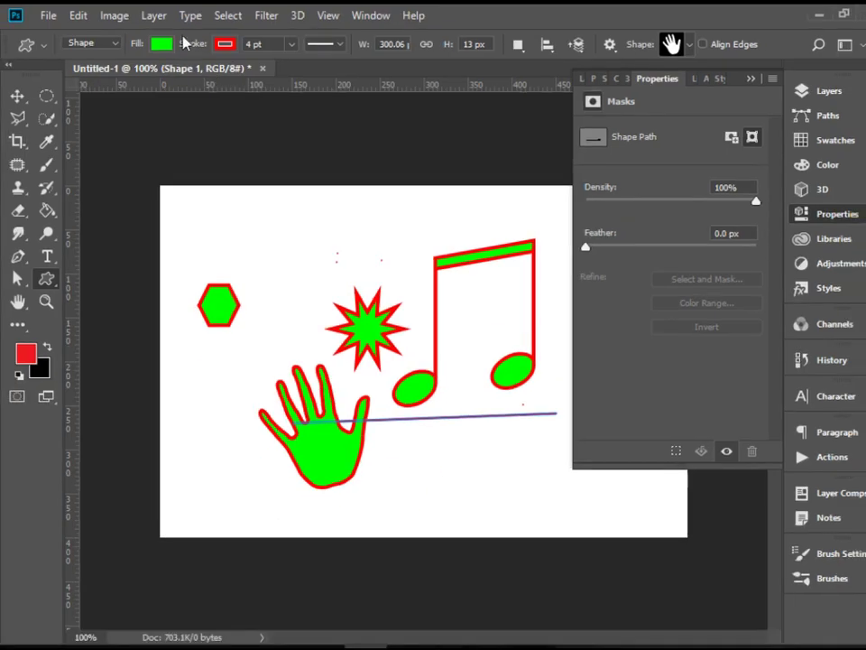
{"action": "left_click", "coordinate": [113, 40]}
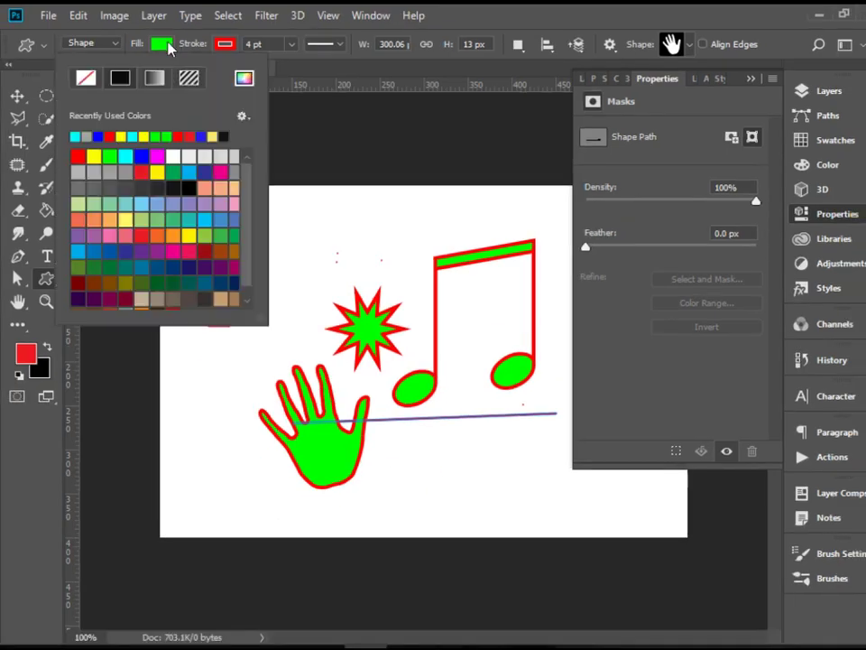
{"action": "left_click", "coordinate": [172, 155]}
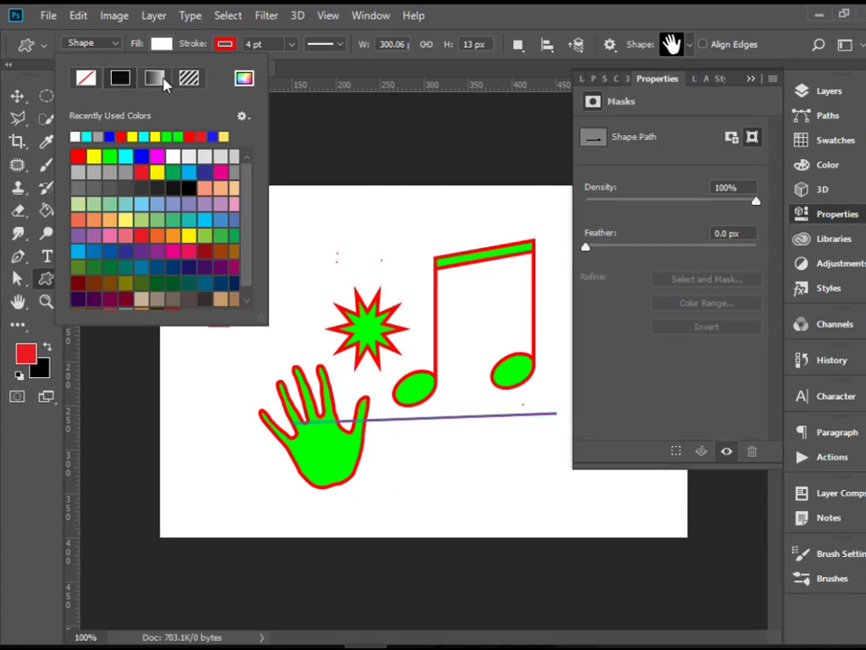
{"action": "left_click", "coordinate": [225, 43]}
{"action": "left_click", "coordinate": [256, 168]}
{"action": "key", "text": "Return"}
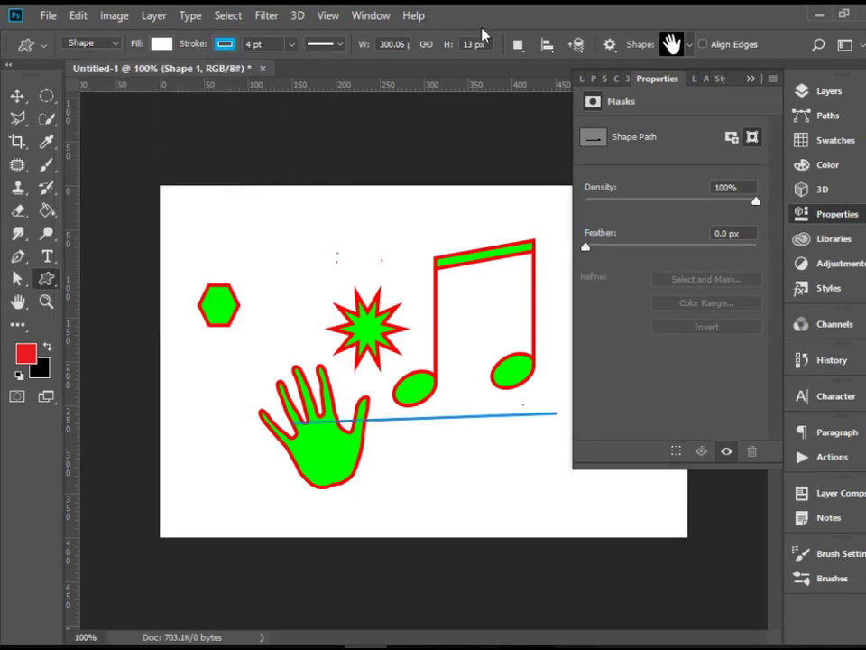